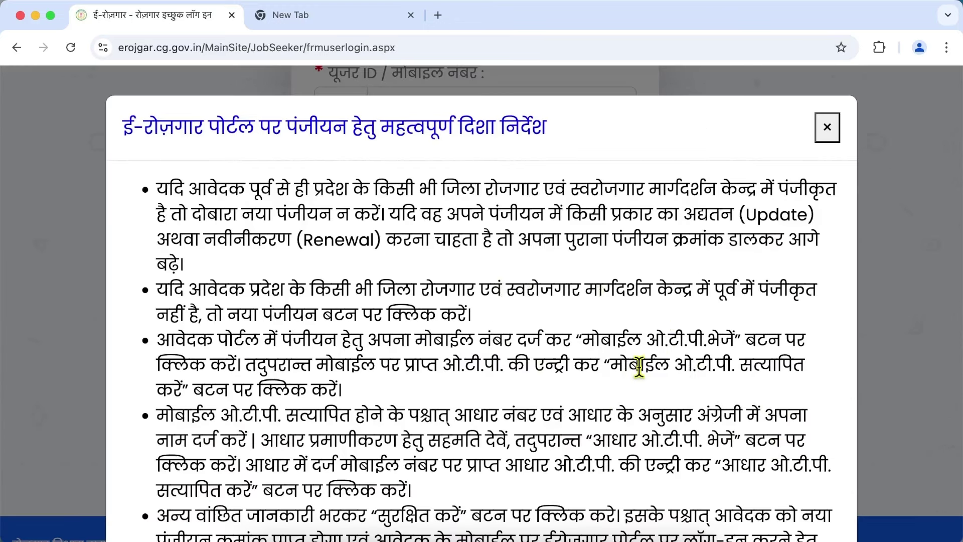
- Read through the portal's registration guidelines and close them
scroll(638, 369, "down", 10)
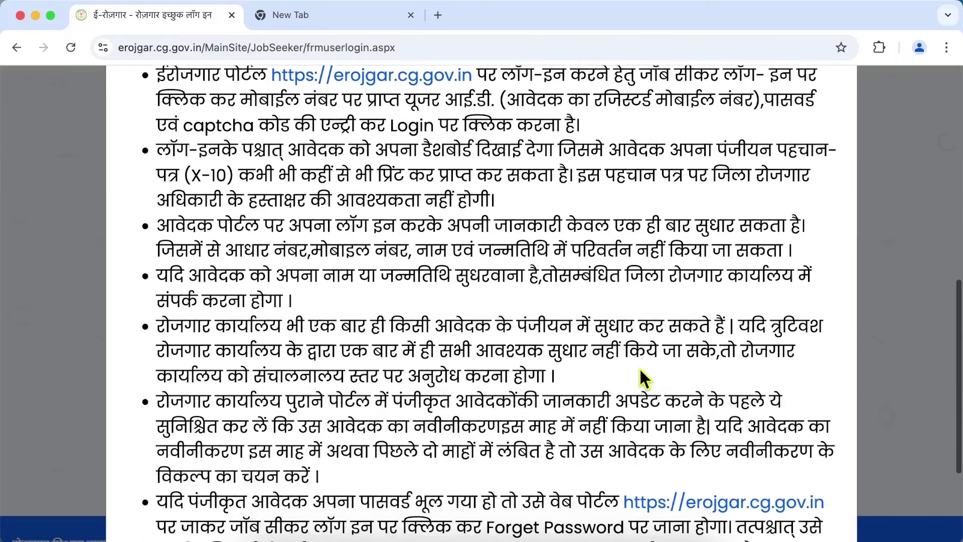
scroll(639, 367, "down", 5)
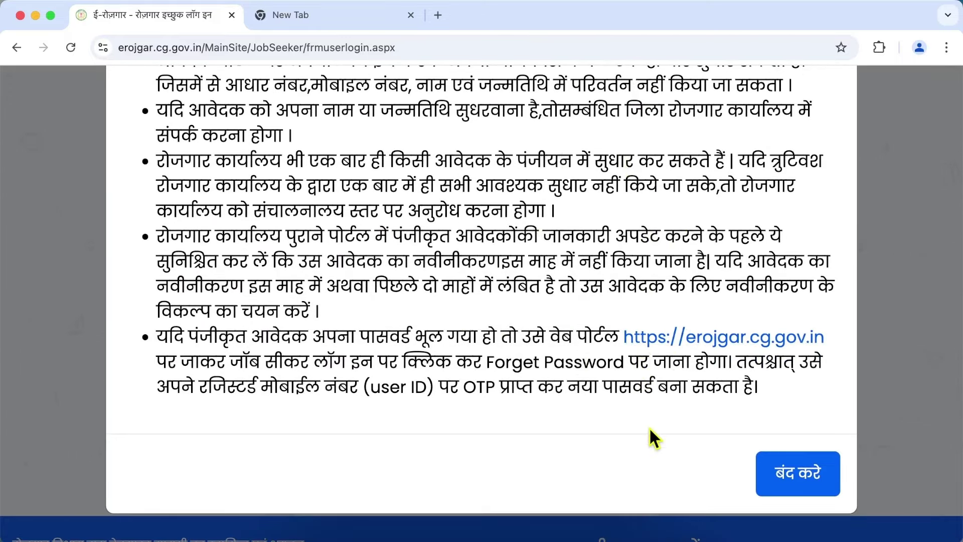
left_click(797, 484)
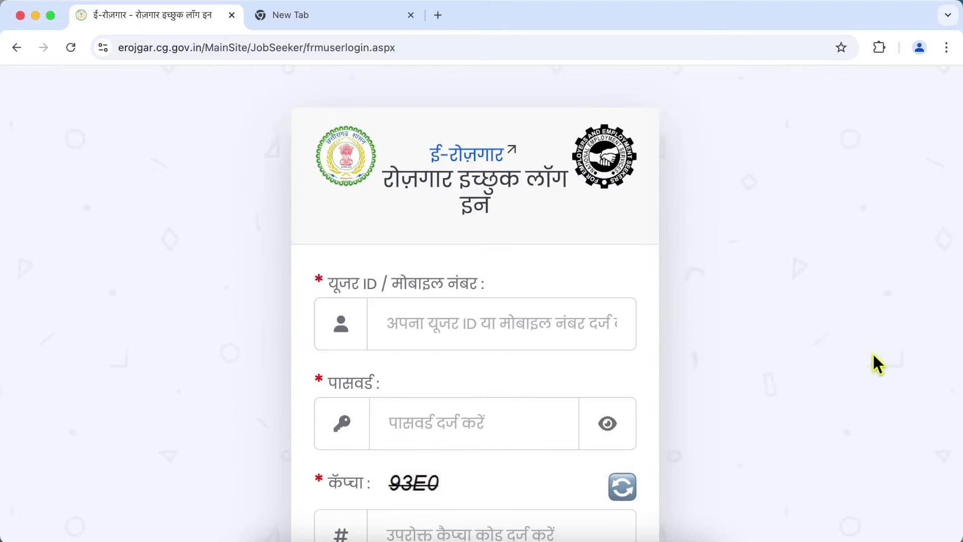
- Go to the job seeker registration page and start a new registration (नवीन पंजीयन)
scroll(873, 355, "down", 5)
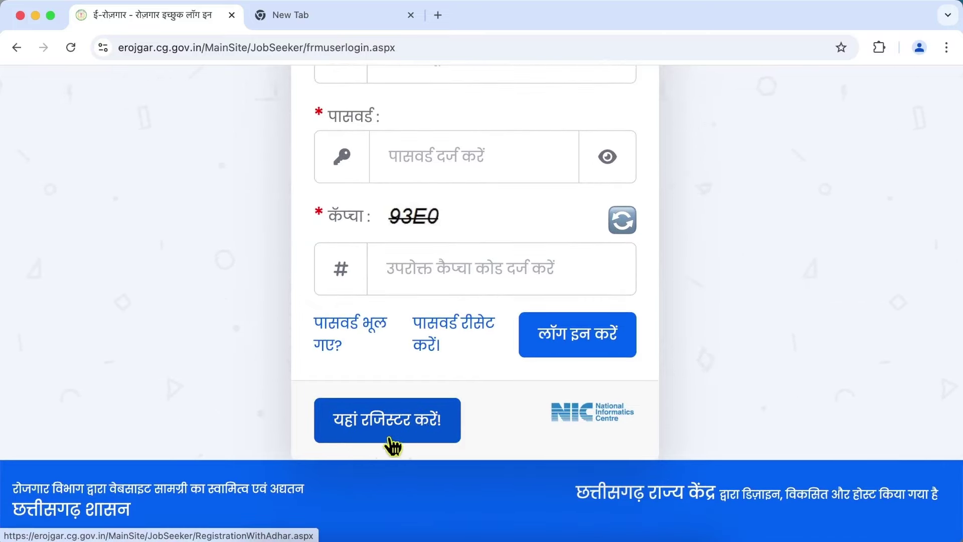
left_click(416, 438)
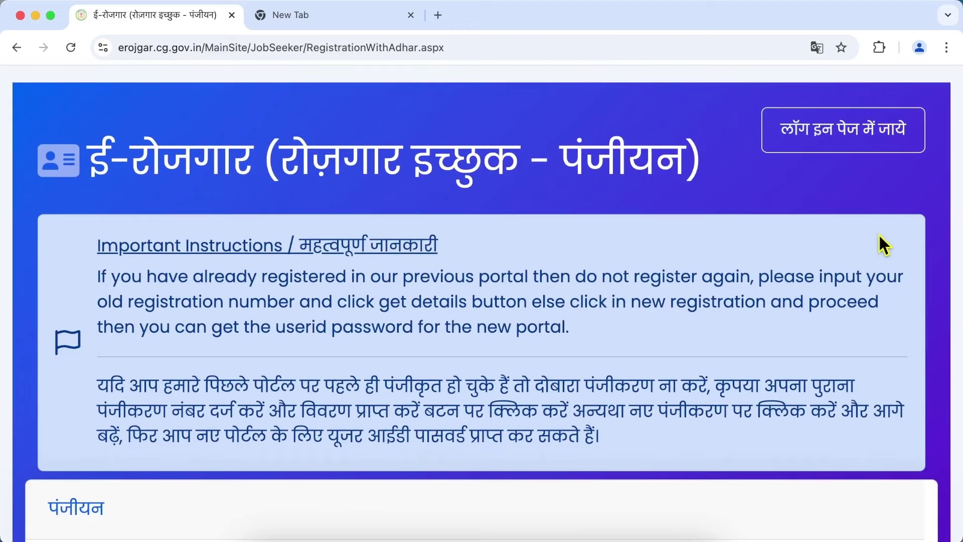
scroll(878, 231, "down", 5)
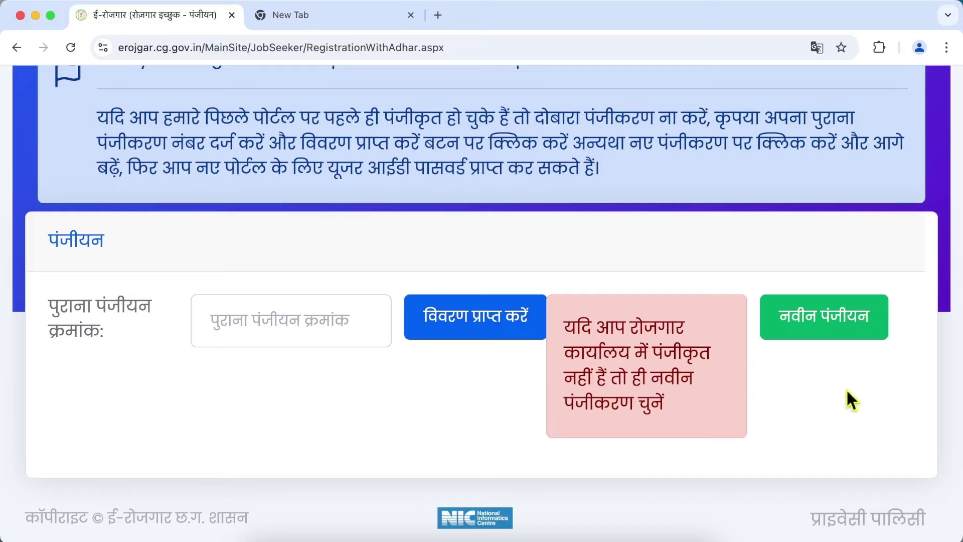
left_click(830, 340)
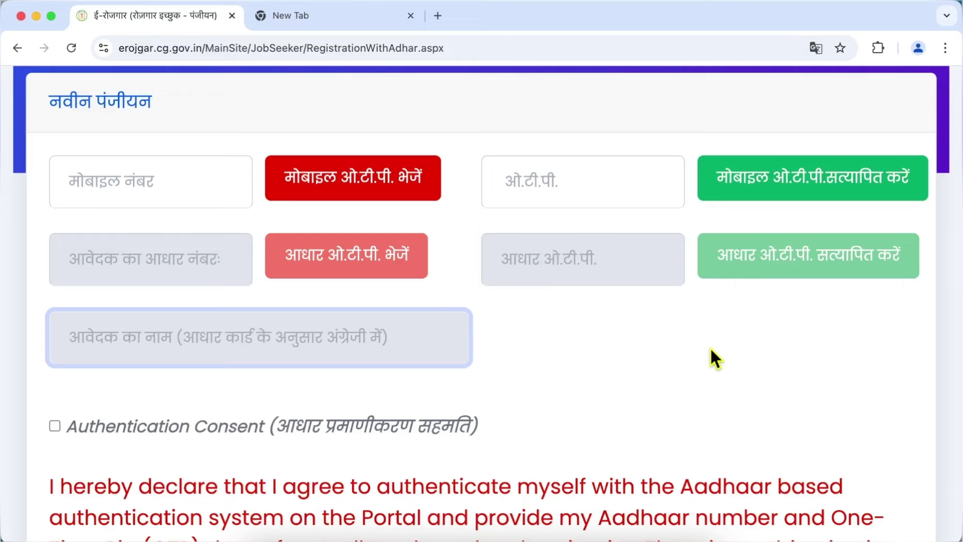
- Fill in the mobile number, Aadhaar number and applicant's name, give the Authentication Consent, and complete the mobile and Aadhaar OTP verification
left_click(187, 192)
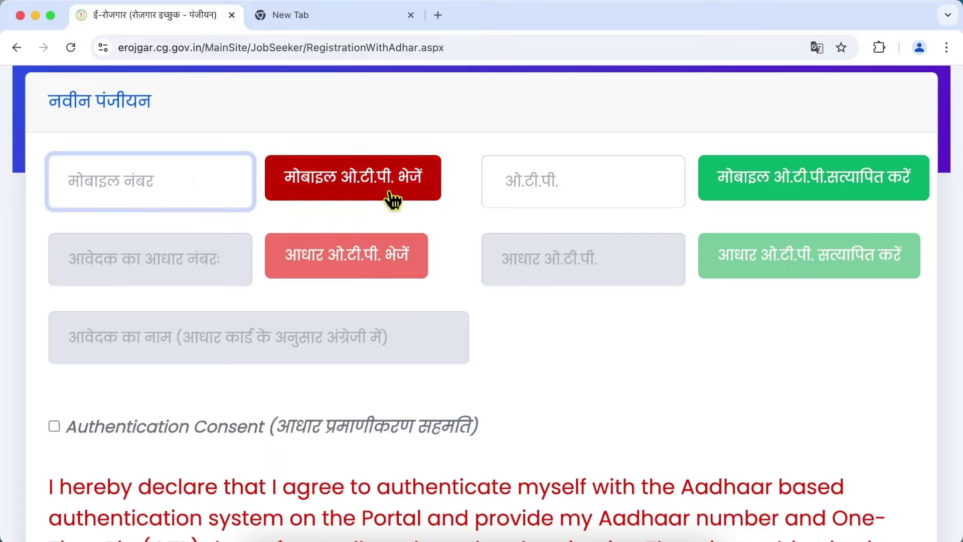
left_click(618, 179)
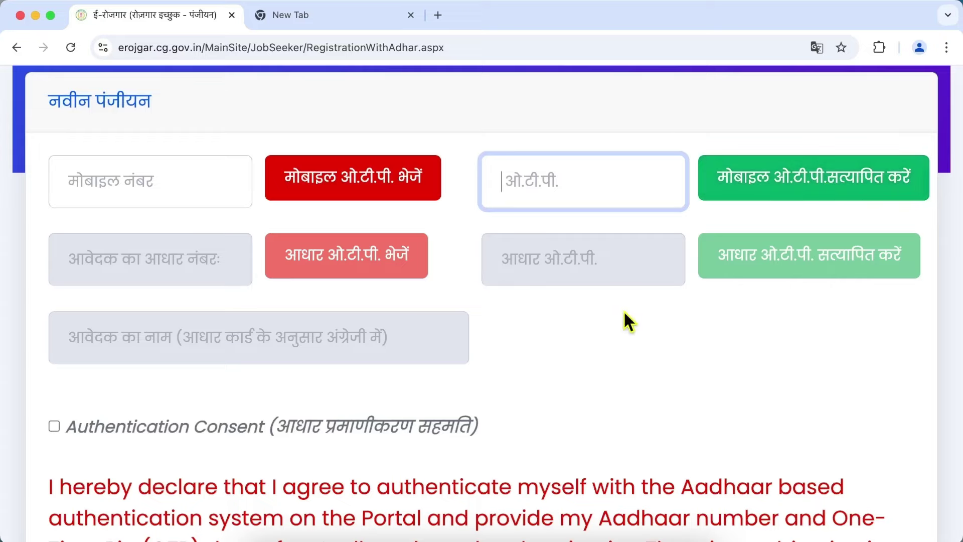
left_click(181, 265)
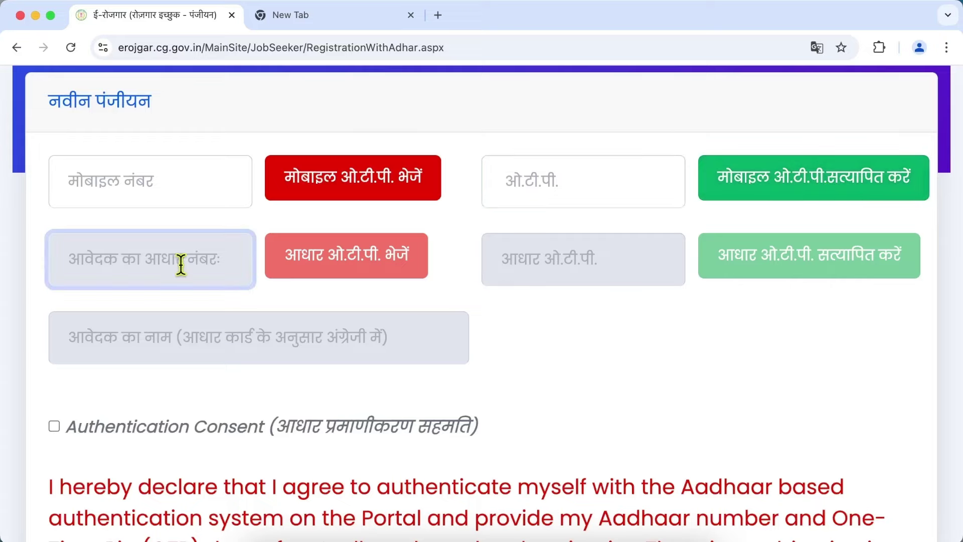
left_click(236, 342)
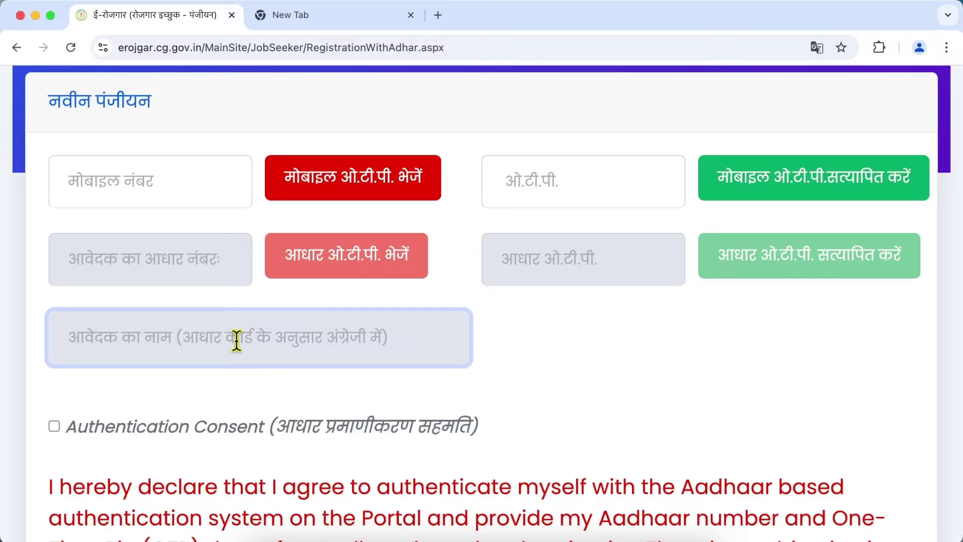
left_click(54, 428)
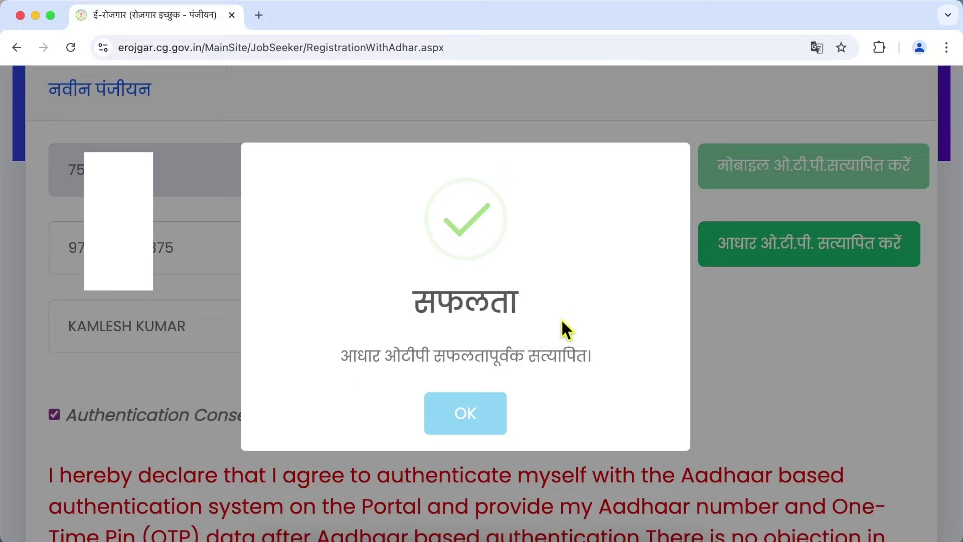
left_click(466, 418)
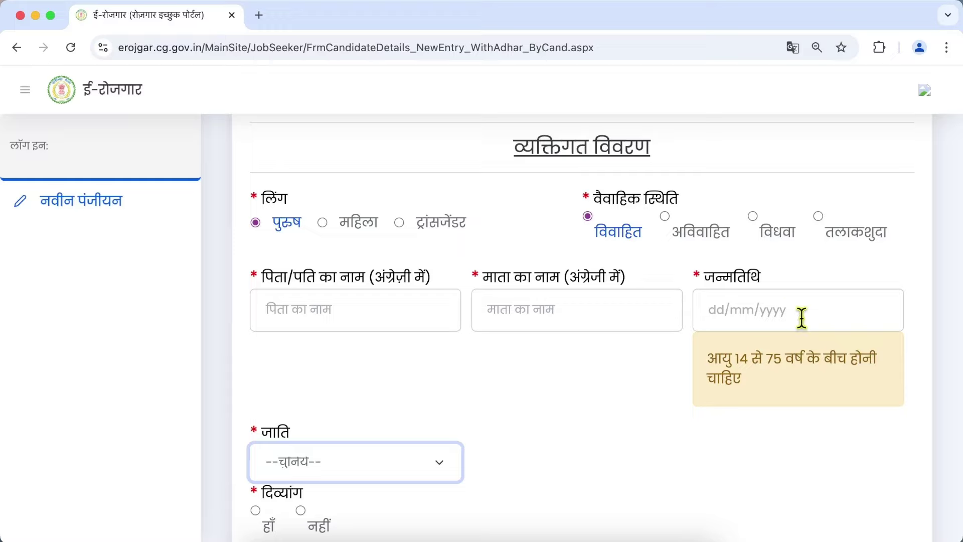
- In the personal details, set the caste to अन्य पिछड़ा वर्ग (ओ. बी. सी.) and the disability status to नहीं
scroll(801, 317, "down", 3)
left_click(451, 316)
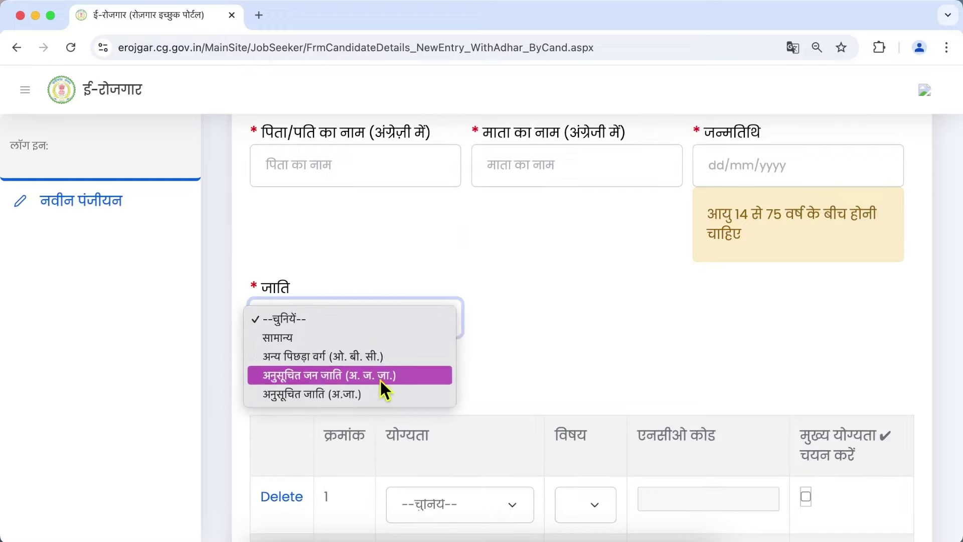
left_click(363, 359)
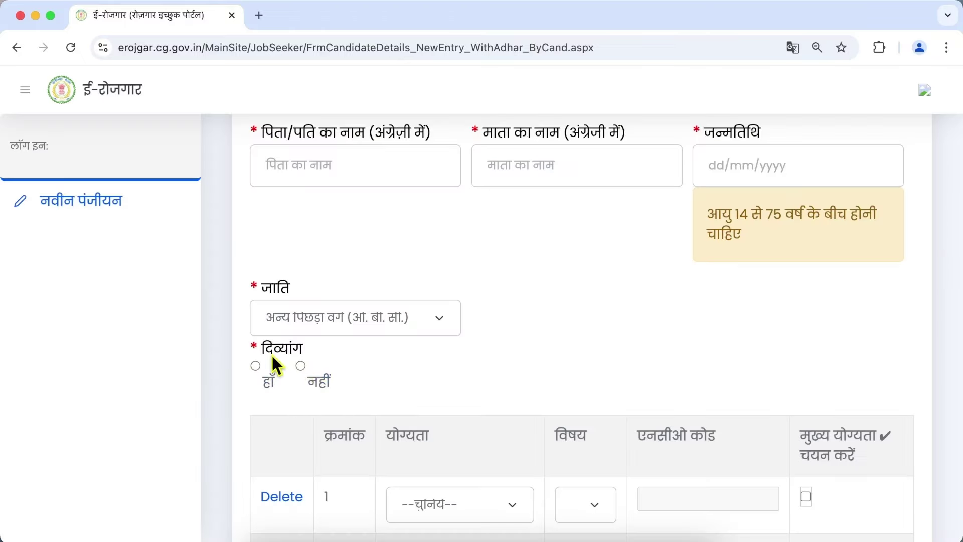
left_click(300, 365)
- Add rows to the qualification table until it has five
scroll(828, 425, "down", 4)
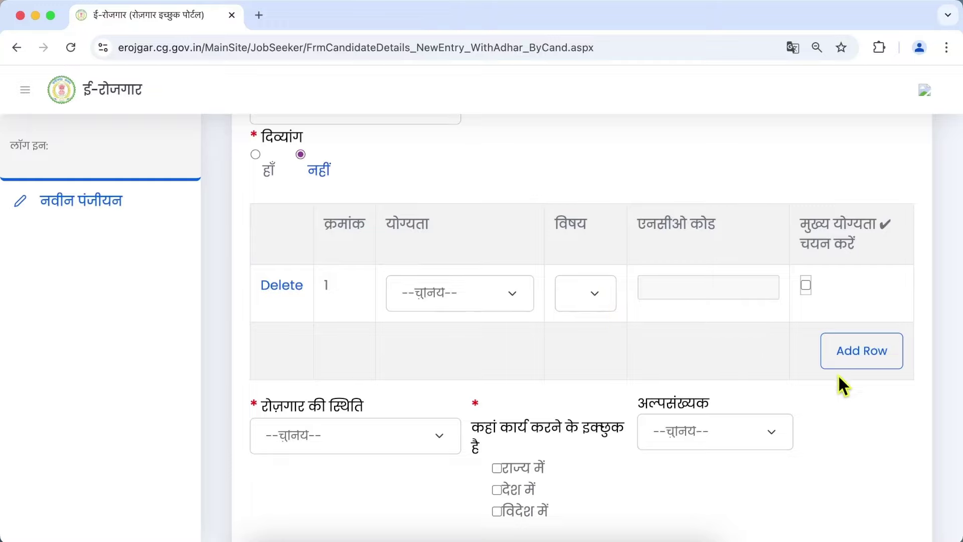
left_click(872, 371)
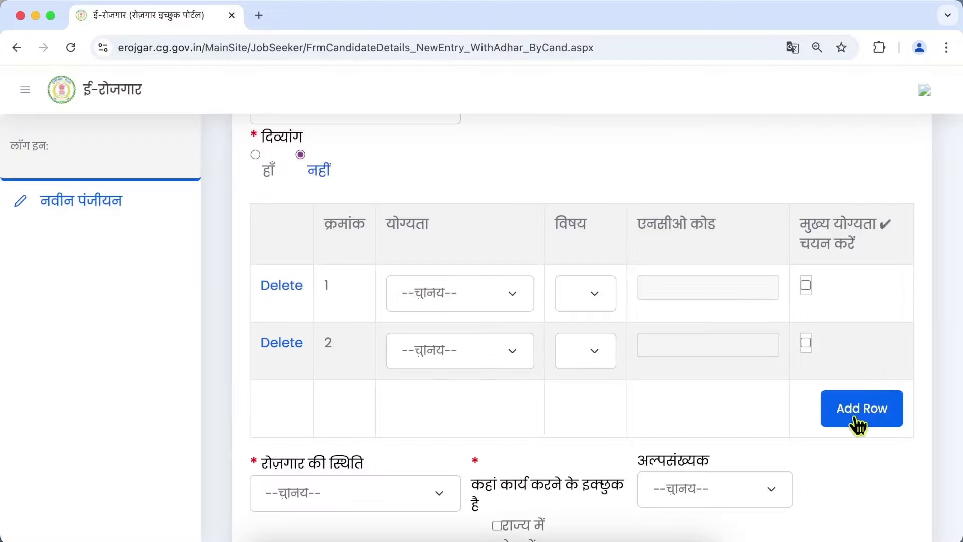
left_click(858, 424)
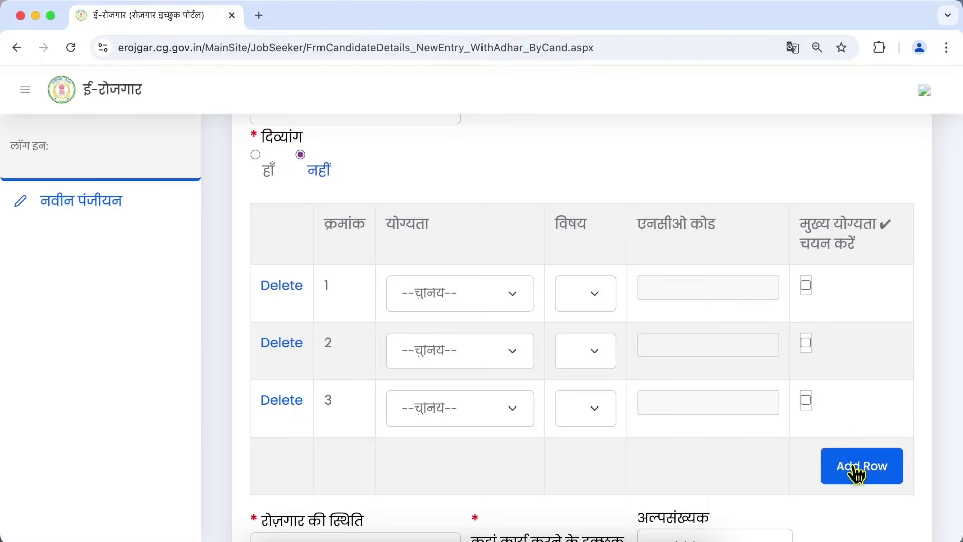
left_click(858, 472)
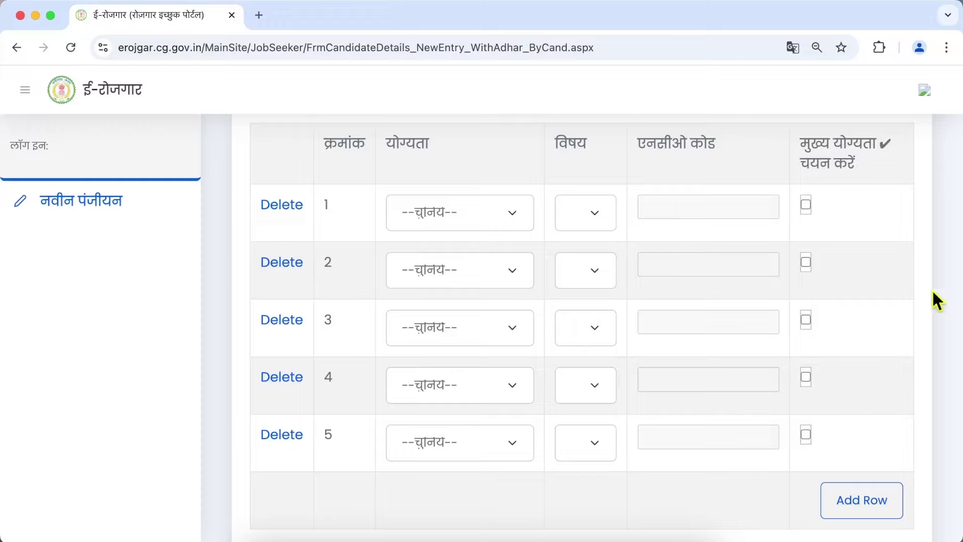
- Try to add a sixth row to the qualification table, and delete the fifth row
left_click(862, 501)
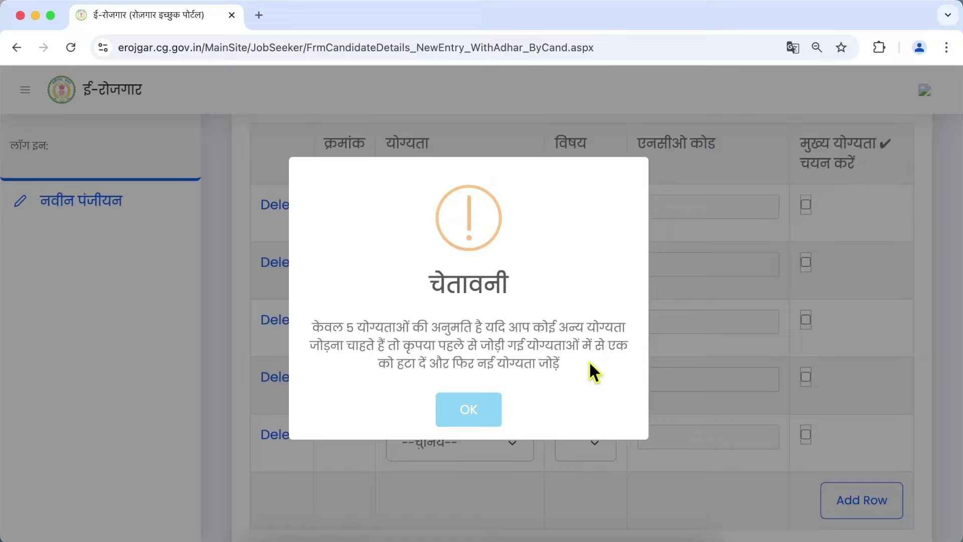
left_click(483, 419)
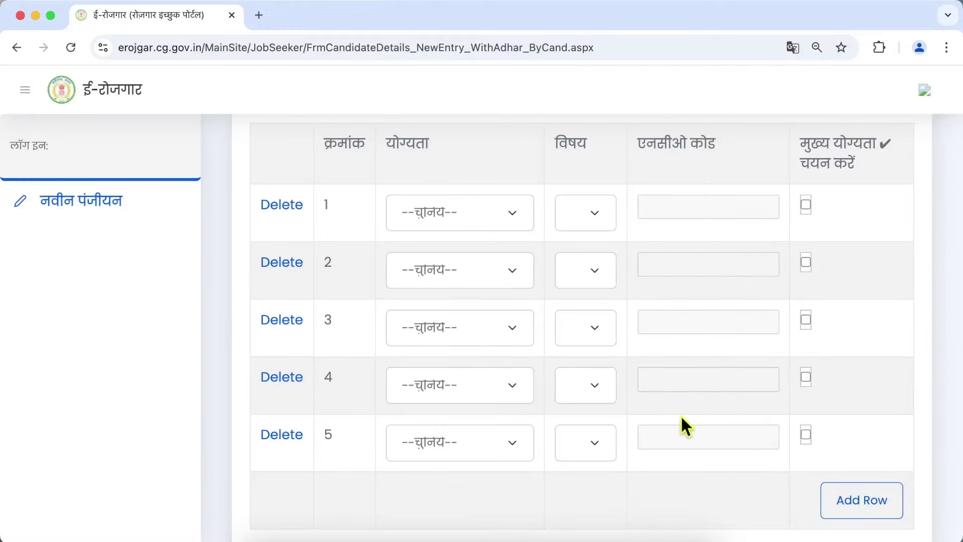
left_click(287, 442)
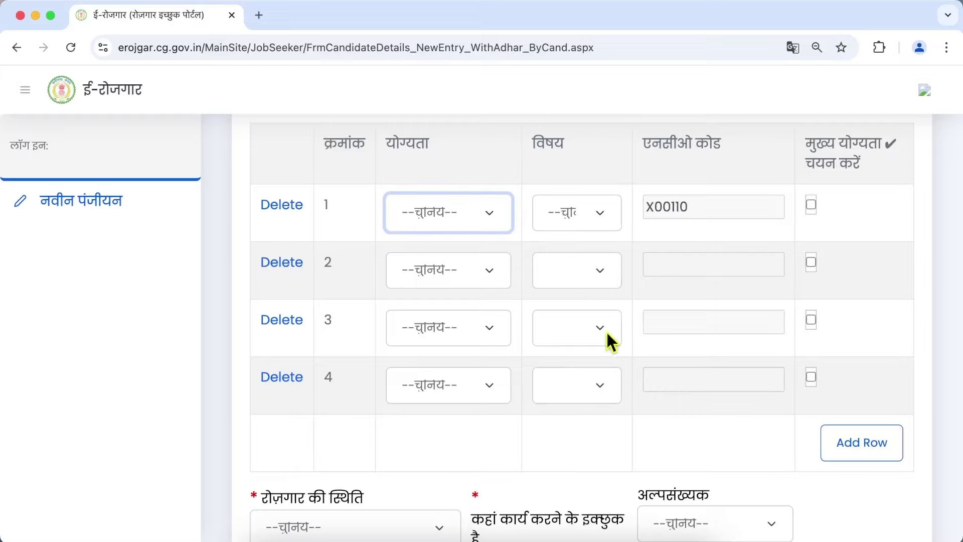
- In the first qualification row, choose 10th/Matric Pass with PHYSICAL EDUCATION as the subject
left_click(492, 222)
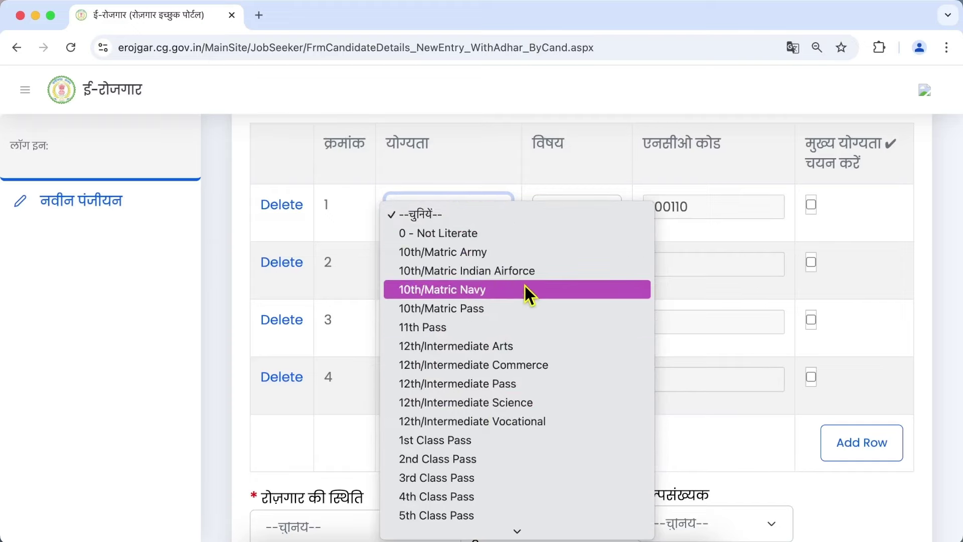
left_click(486, 309)
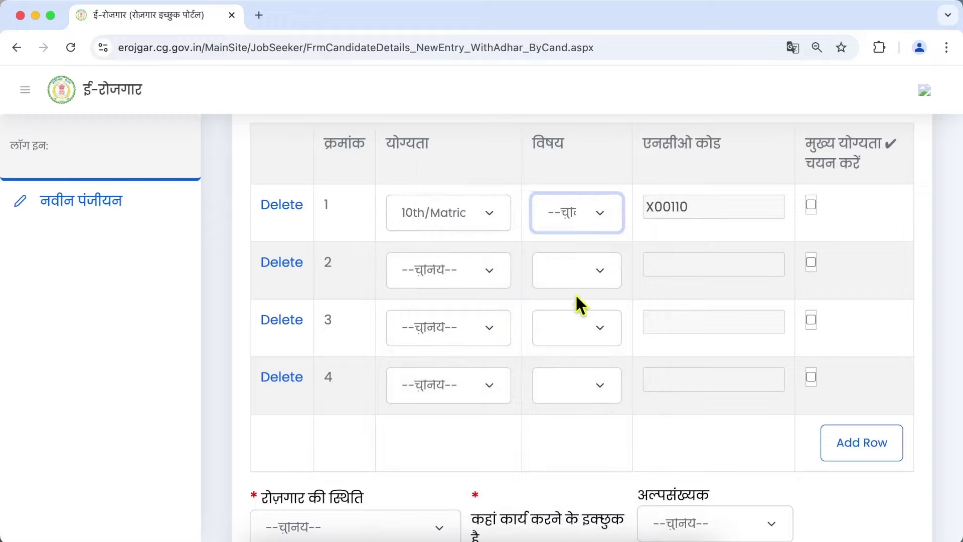
left_click(599, 217)
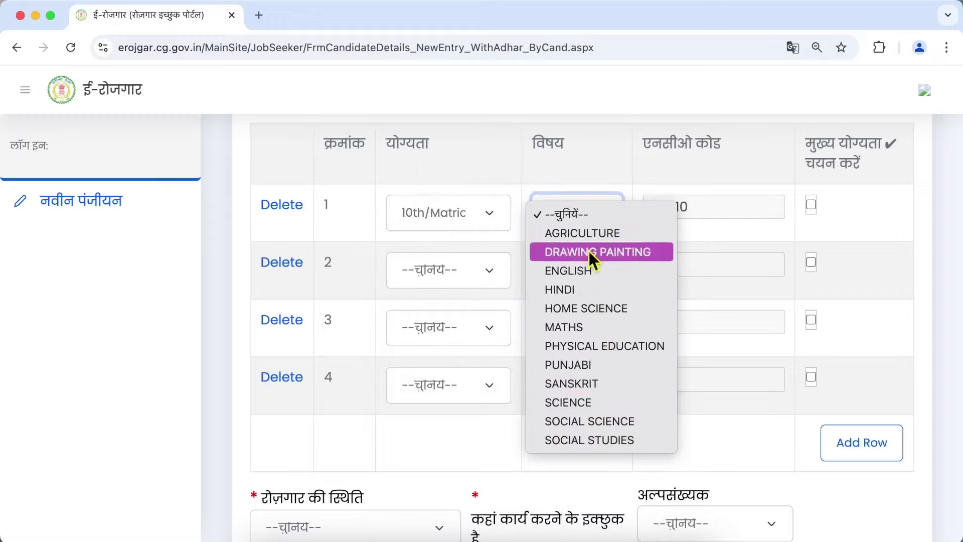
left_click(627, 327)
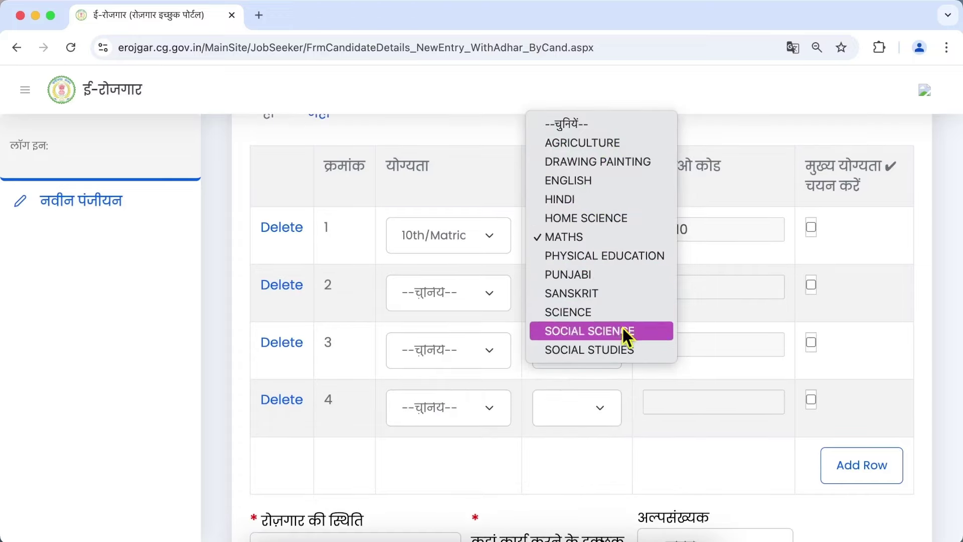
left_click(606, 256)
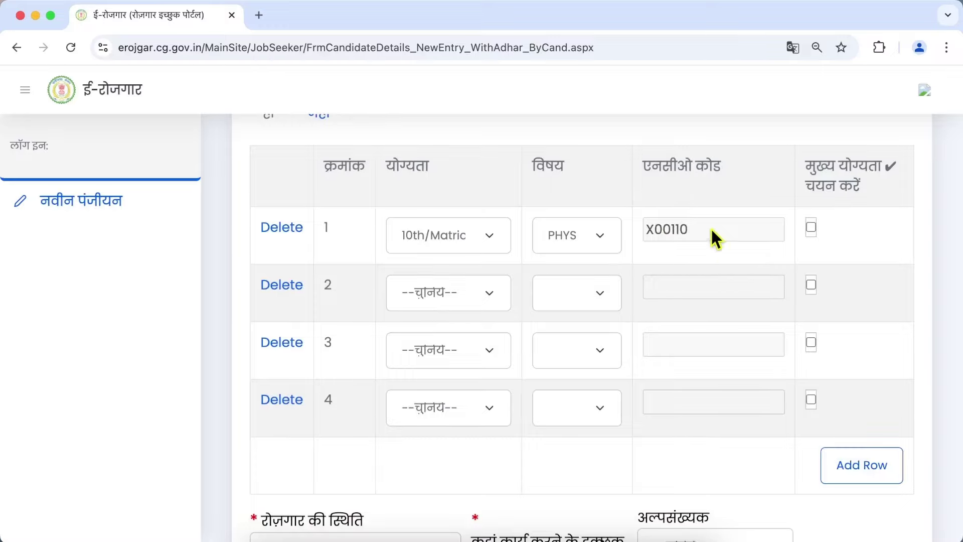
- Set the second row's qualification to 12th/Intermediate Arts and tick the third row's main qualification box
left_click(479, 299)
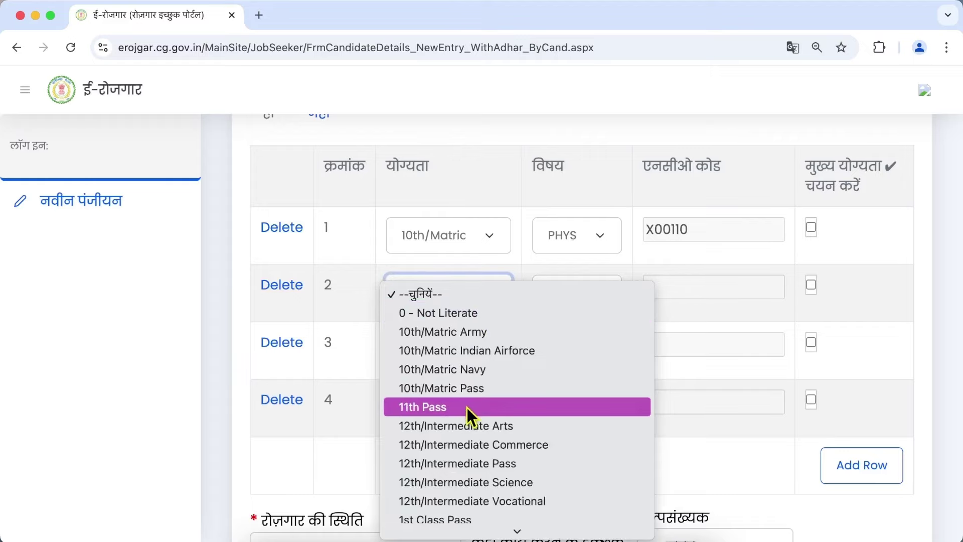
left_click(467, 422)
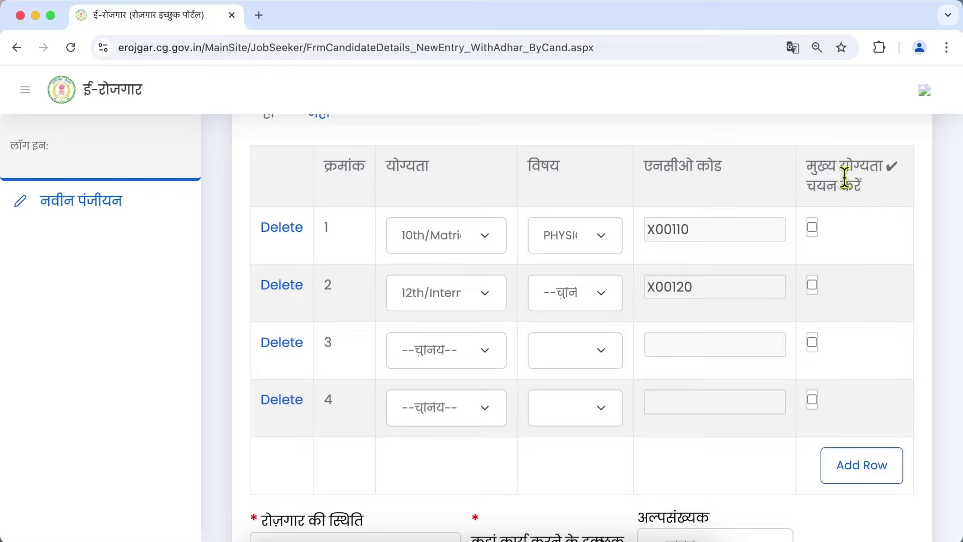
left_click(812, 341)
- Set the employment status to बेरोजगार and the preferred work location to राज्य में, leaving the minority field unselected
scroll(811, 372, "down", 7)
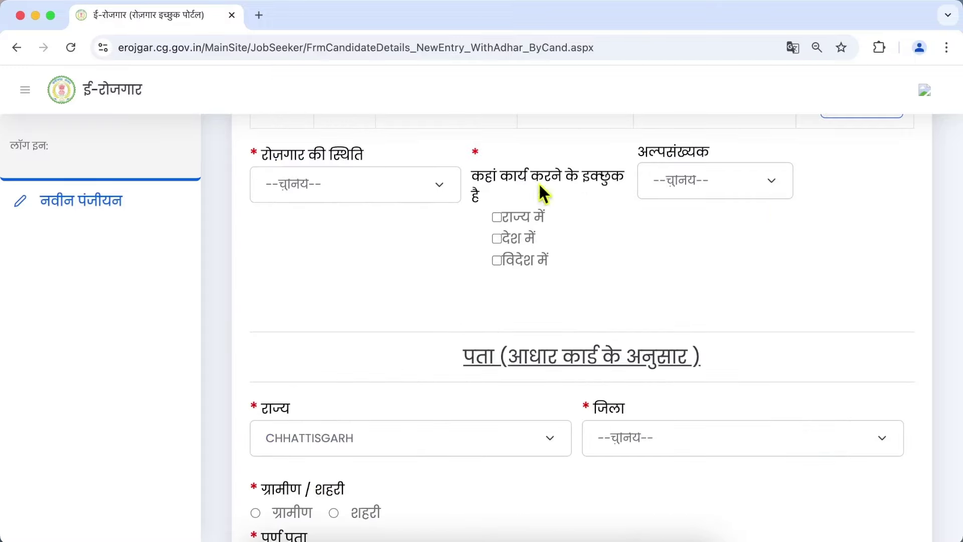
left_click(440, 187)
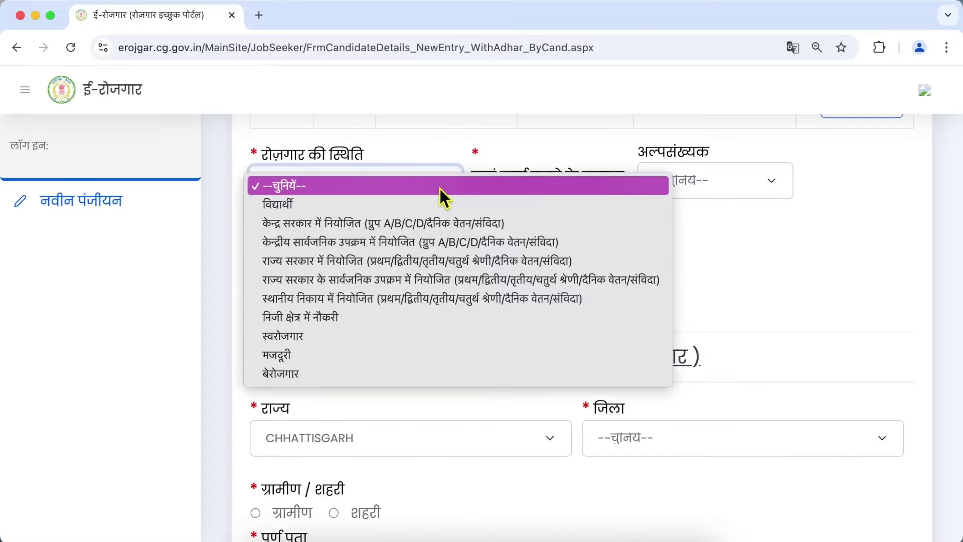
left_click(378, 372)
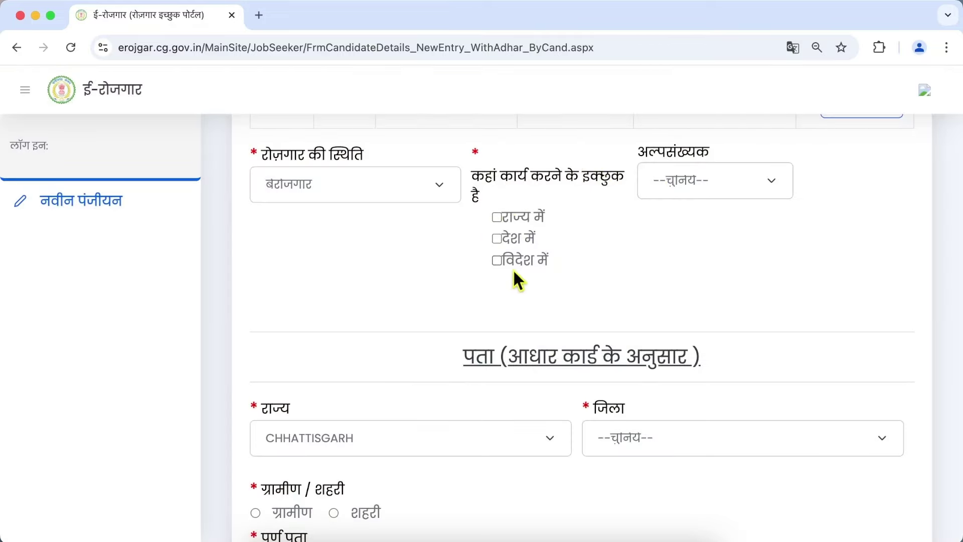
left_click(497, 218)
left_click(726, 177)
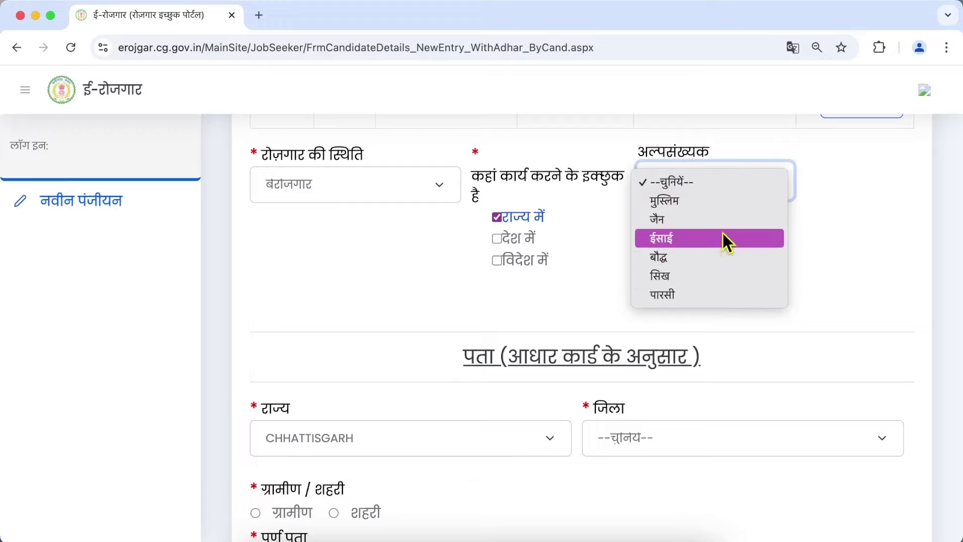
left_click(852, 251)
key("Tab")
- In the Aadhaar address section, keep CHHATTISGARH as the state and set the district to दुर्ग
scroll(863, 311, "down", 4)
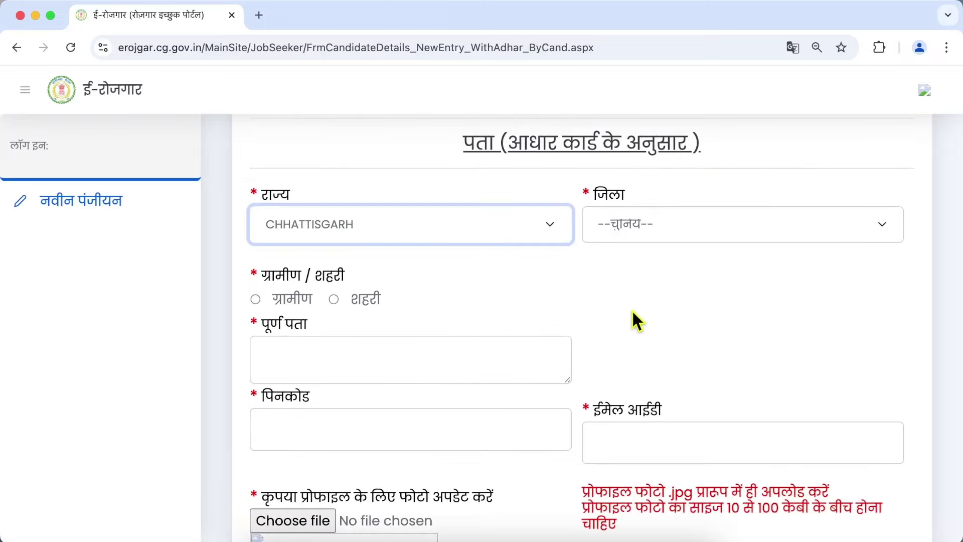
left_click(542, 228)
left_click(542, 228)
left_click(832, 225)
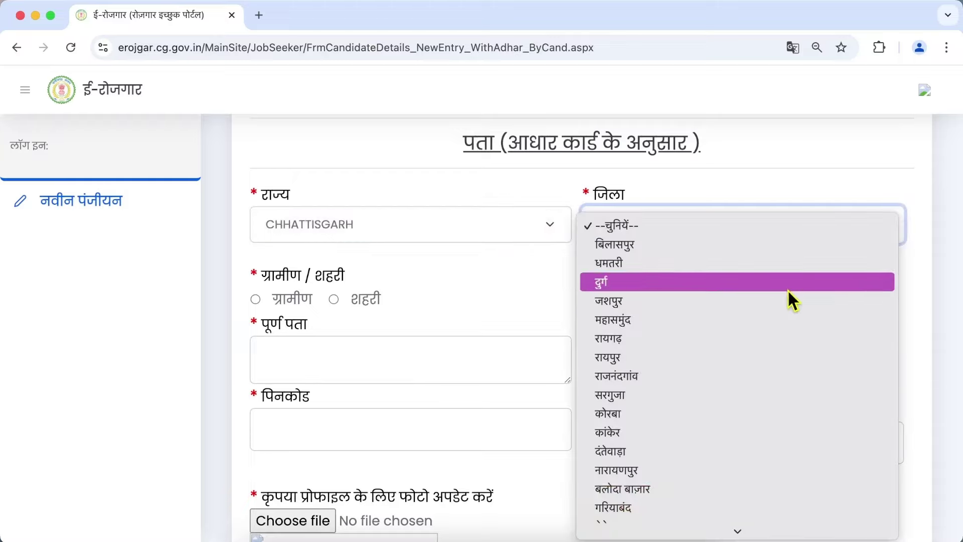
left_click(788, 290)
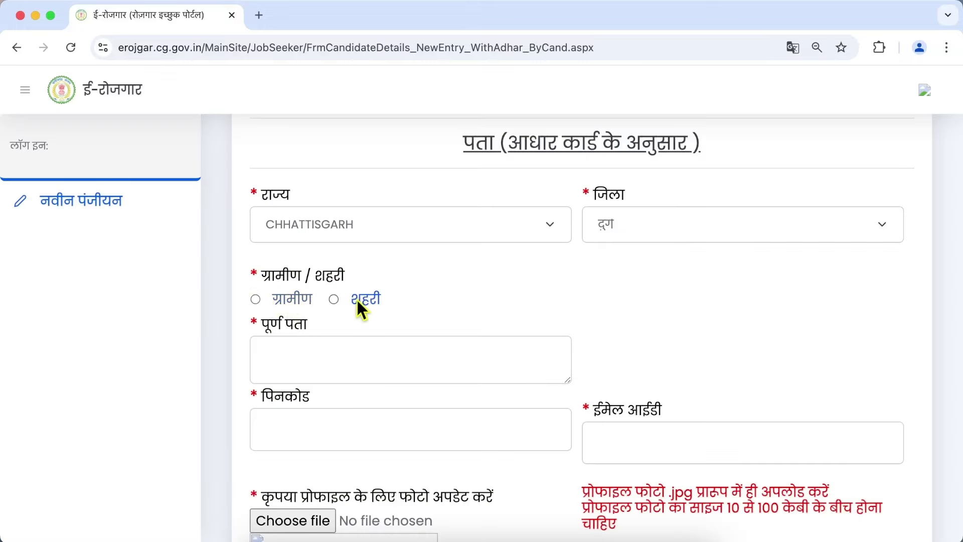
- Mark the address as ग्रामीण and choose block धमधा, gram panchayat AGAR and village Agar
left_click(255, 299)
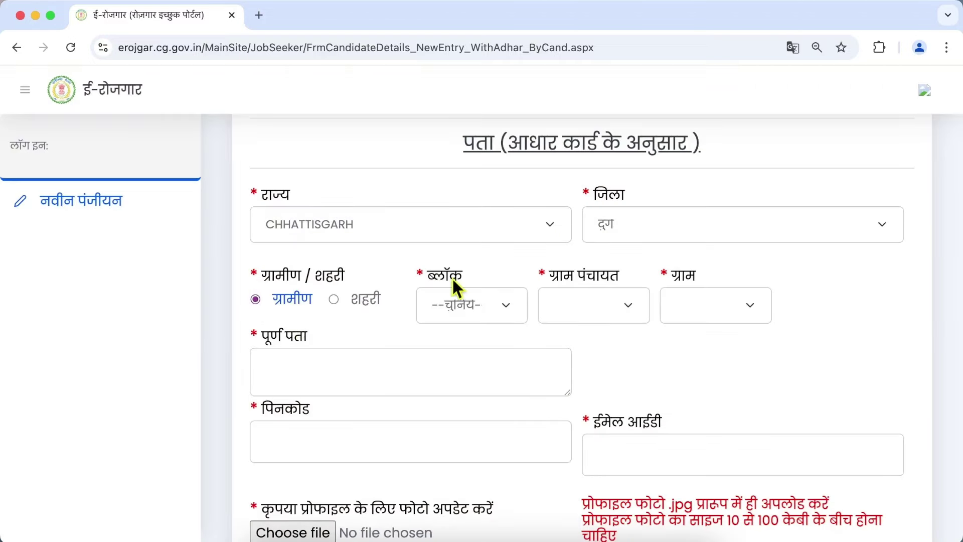
left_click(483, 305)
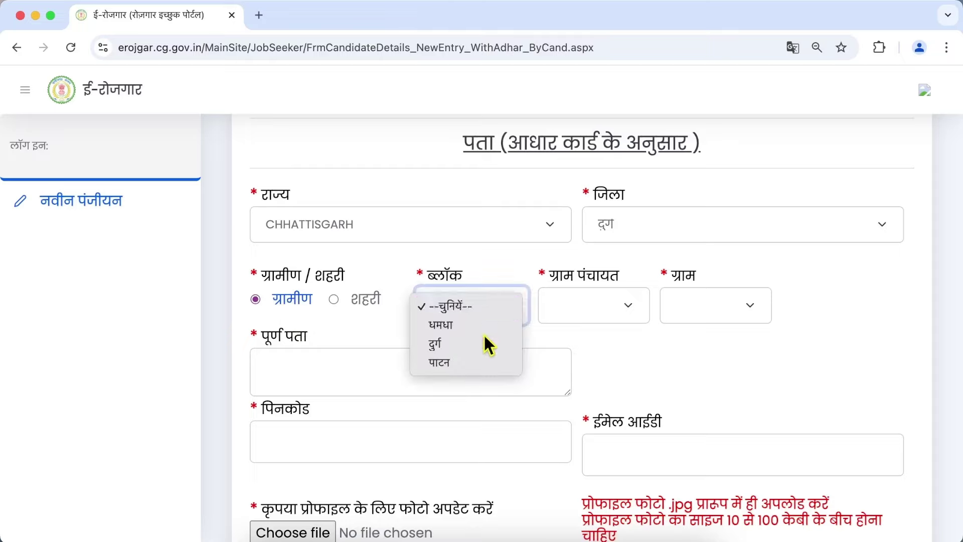
left_click(484, 331)
left_click(603, 306)
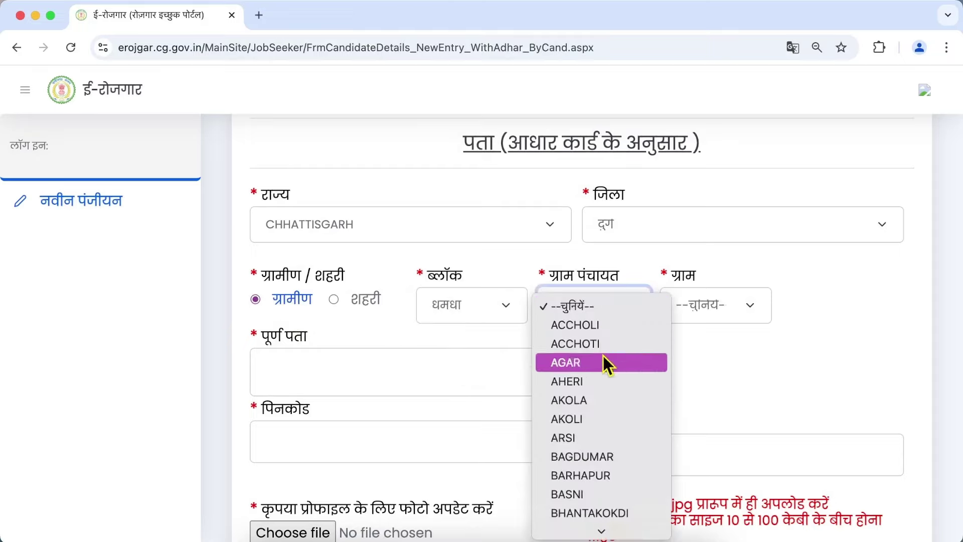
left_click(603, 357)
left_click(729, 306)
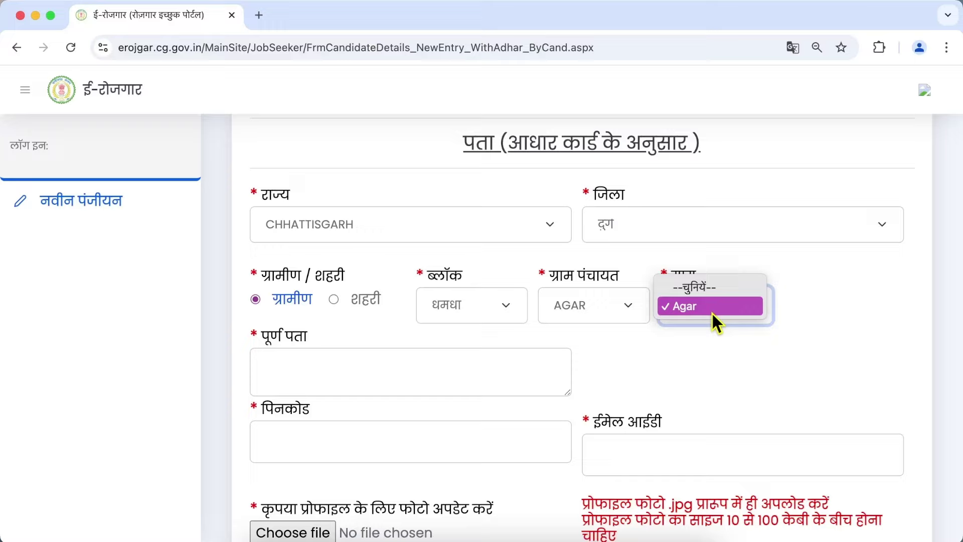
left_click(711, 312)
- Go through the full address, pincode and email ID fields of the address section
left_click(492, 377)
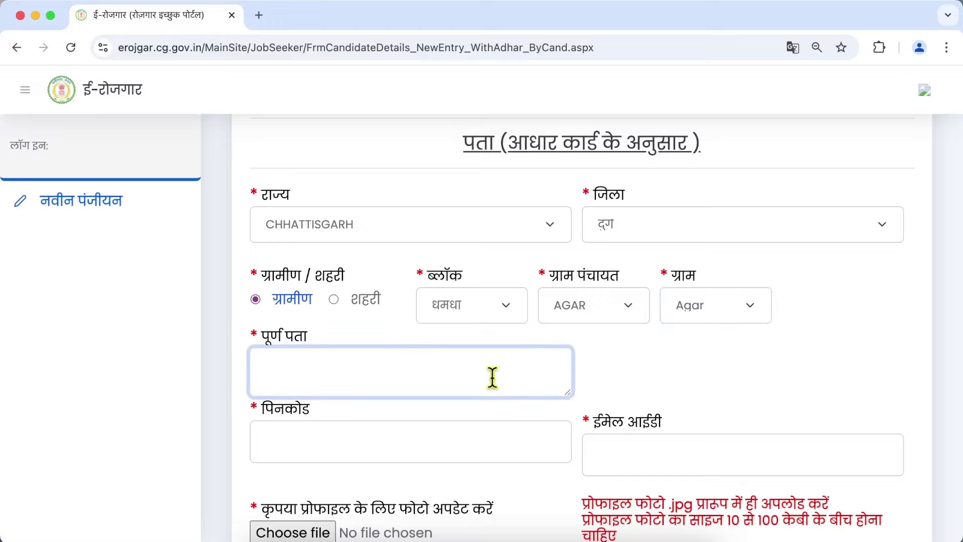
left_click(510, 441)
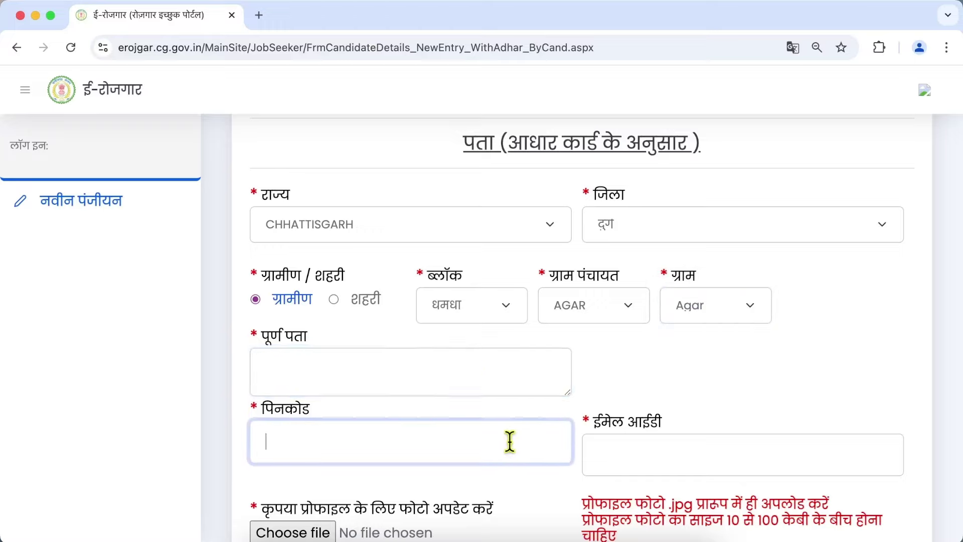
left_click(703, 459)
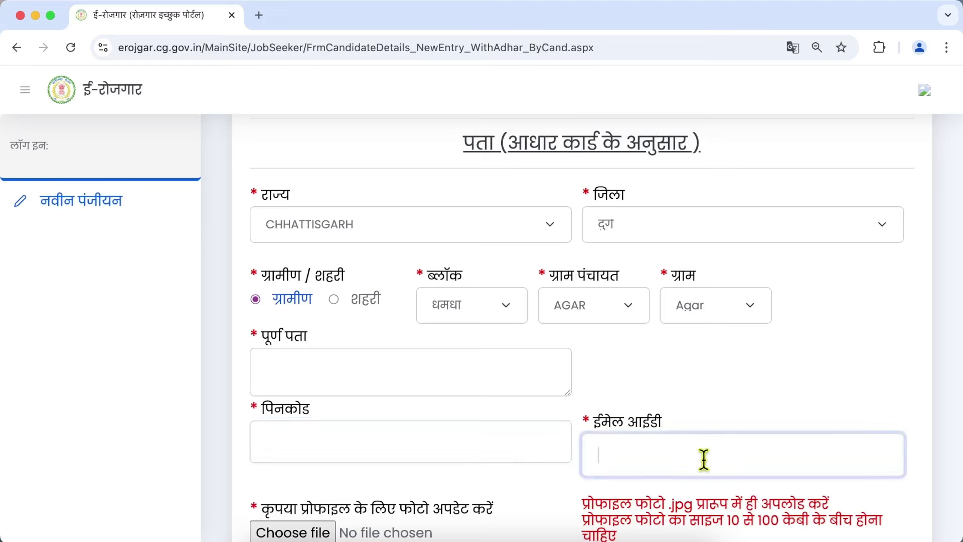
- Upload IMG-20240905-WA0001.jpg from the Desktop as the profile photo
scroll(341, 339, "down", 6)
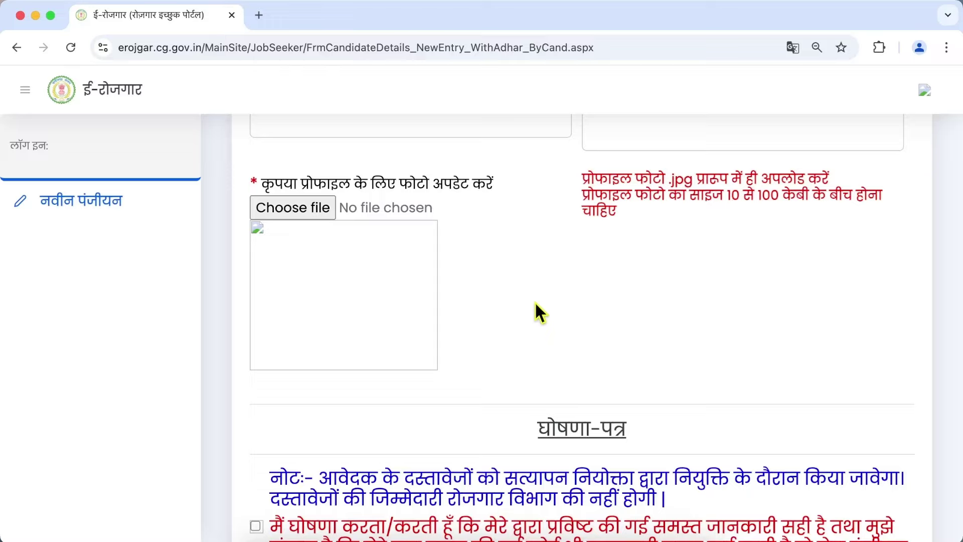
left_click(315, 210)
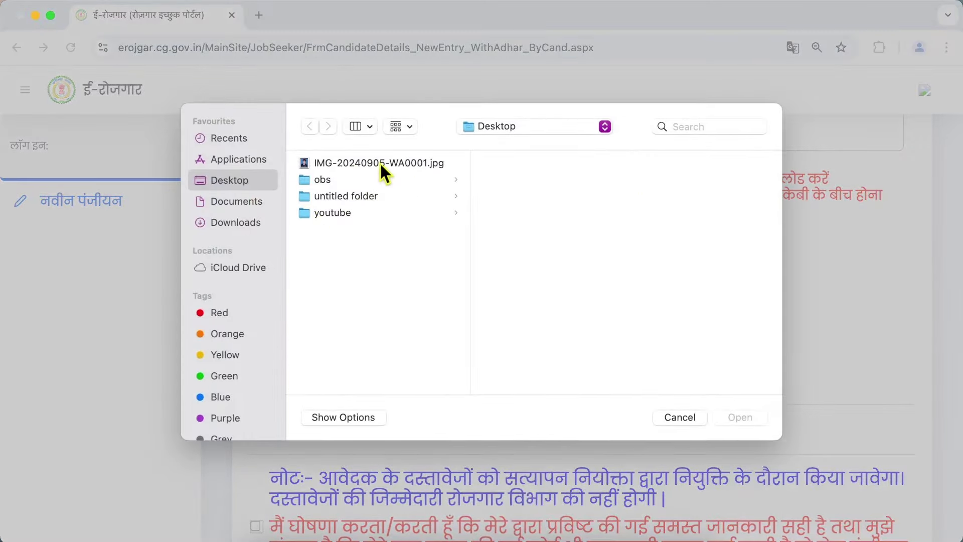
left_click(381, 164)
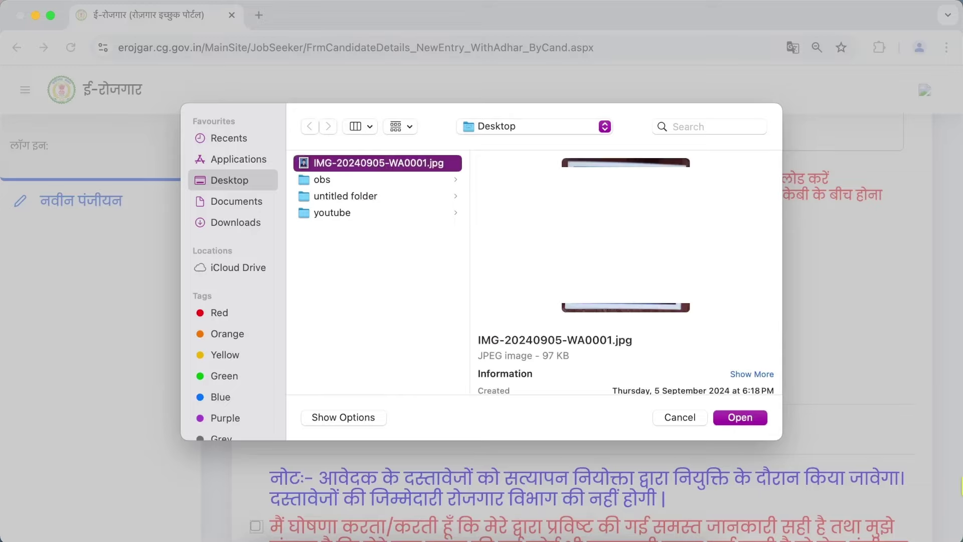
left_click(740, 417)
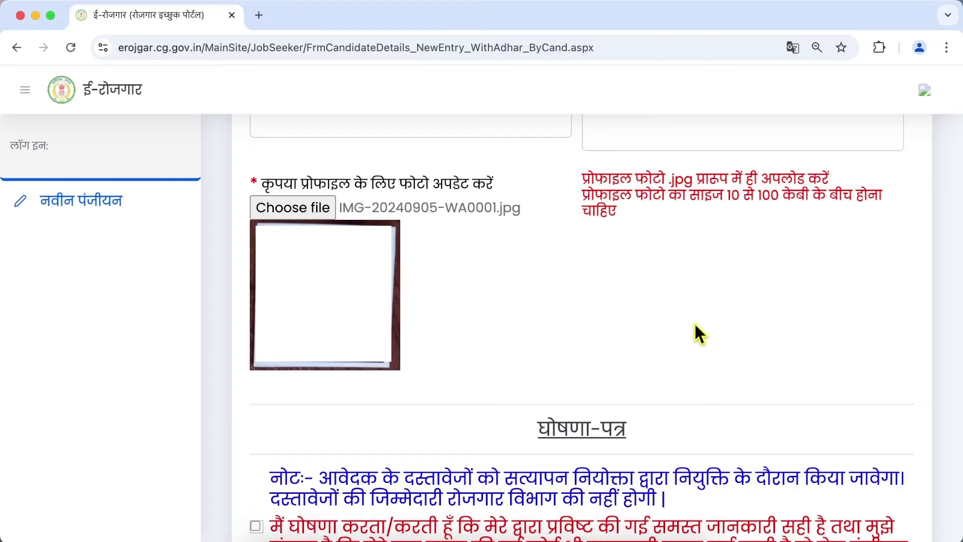
- Accept the घोषणा-पत्र declaration and save the registration form
scroll(695, 327, "down", 4)
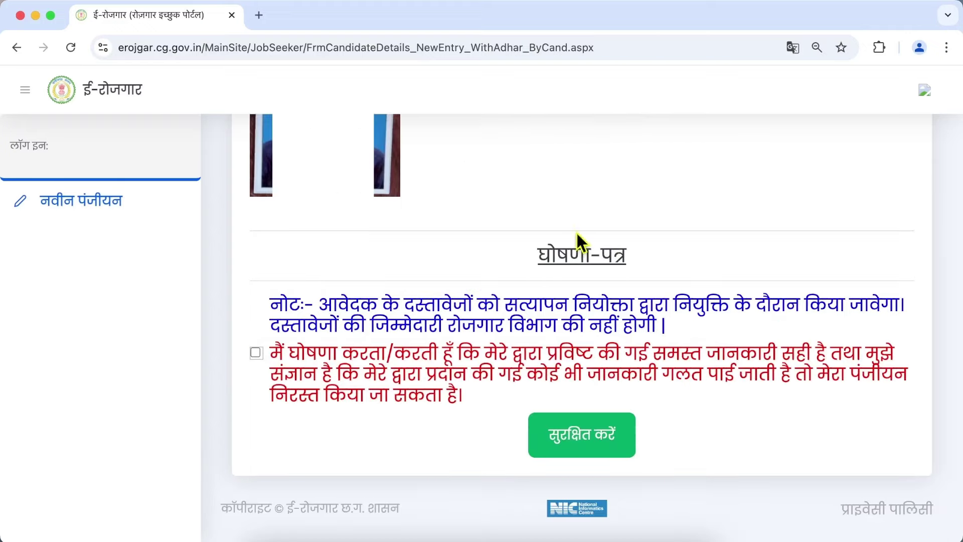
left_click_drag(530, 253, 635, 257)
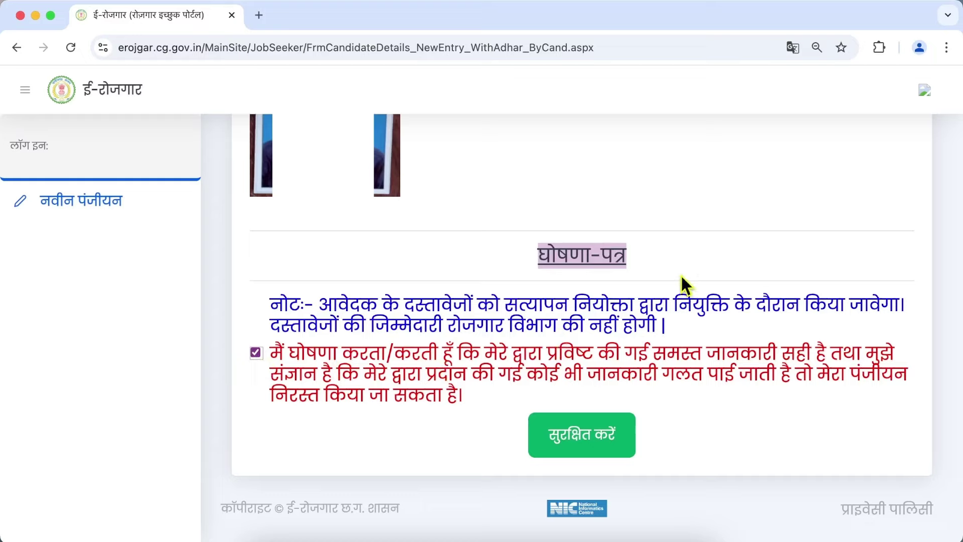
left_click(584, 457)
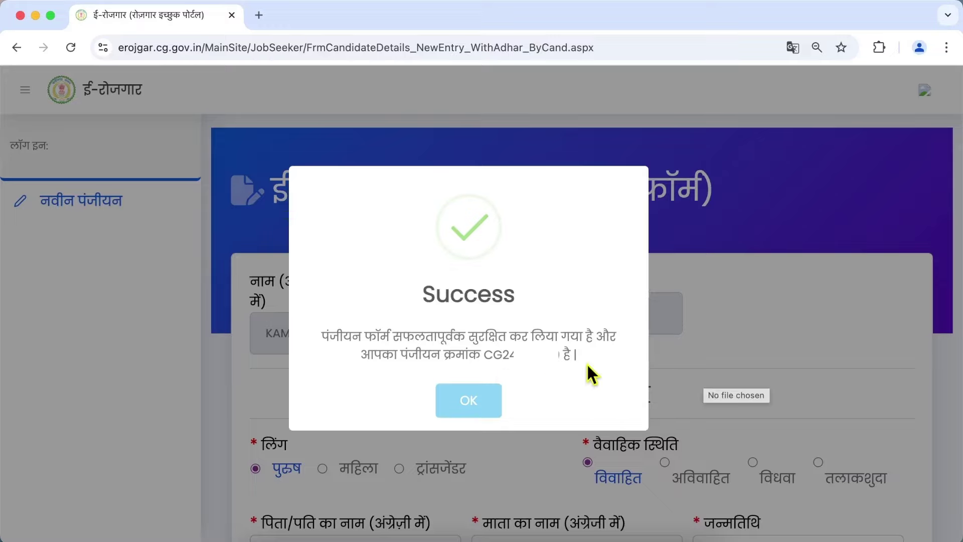
left_click(479, 414)
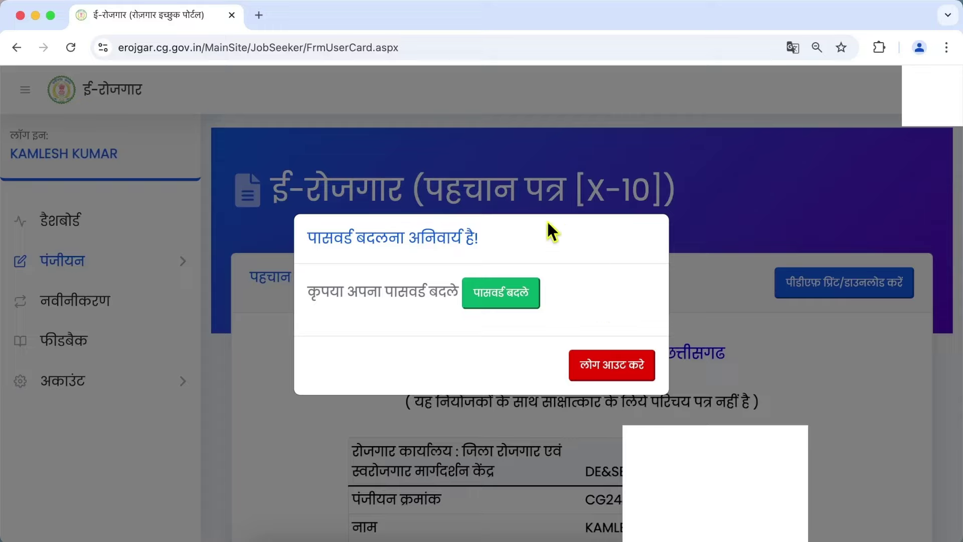
- Change the account password using the current password, new password and password confirmation fields, and submit the change
left_click(504, 304)
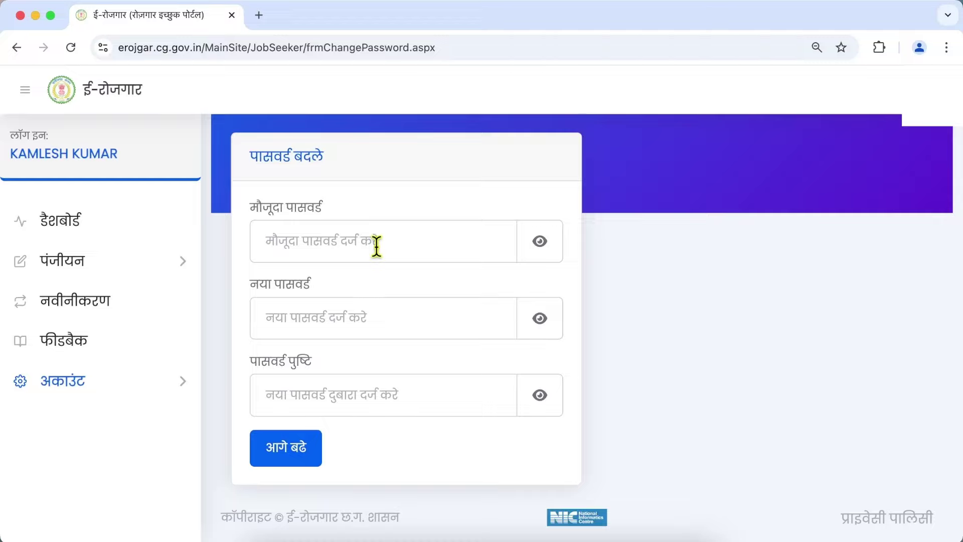
left_click(358, 246)
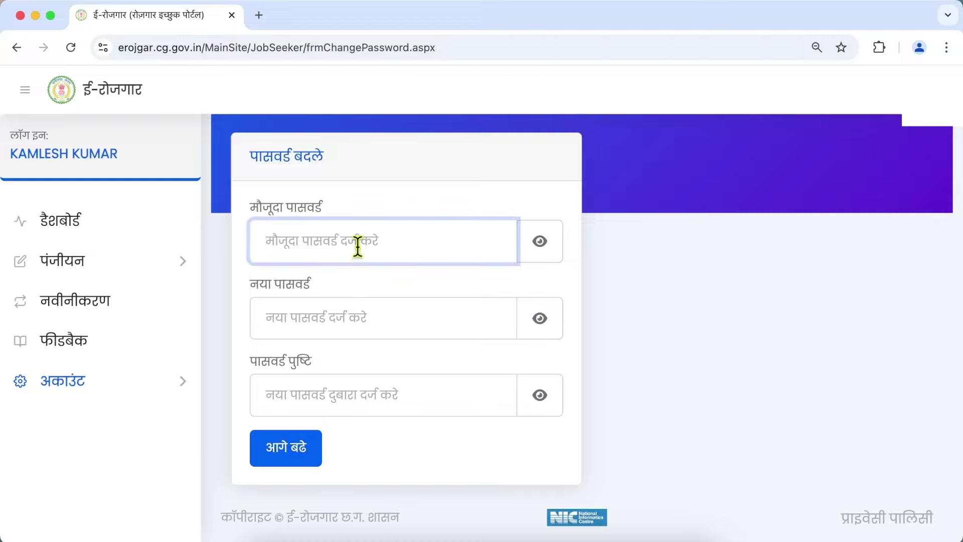
left_click(396, 320)
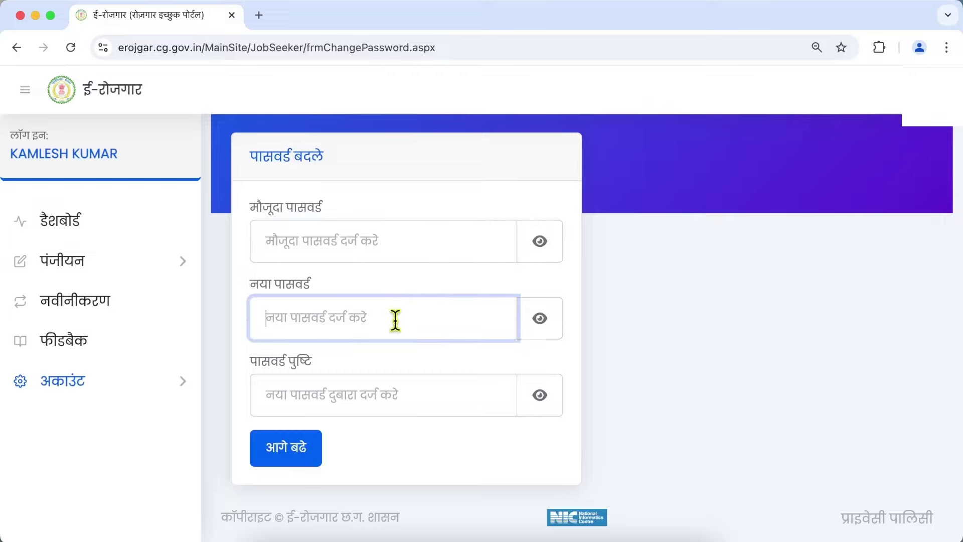
left_click(428, 395)
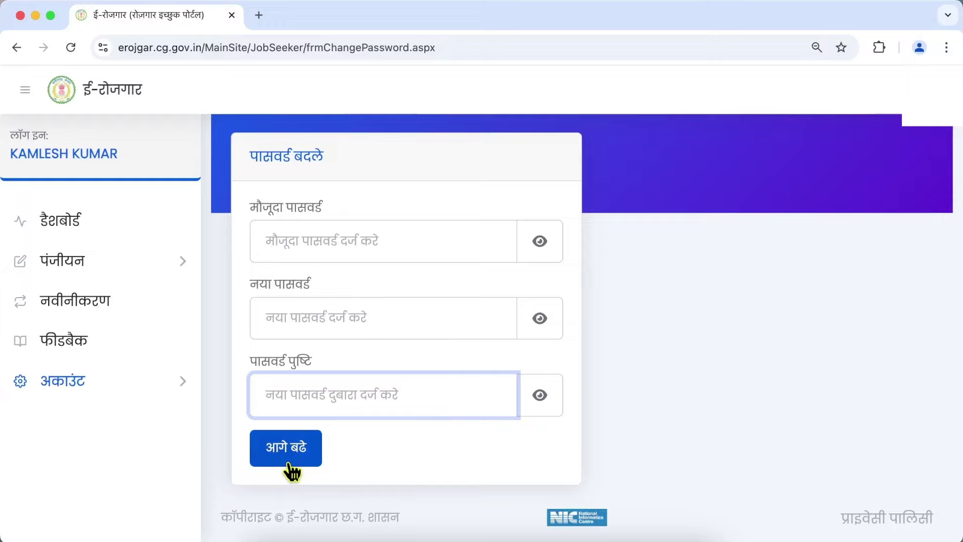
left_click(286, 447)
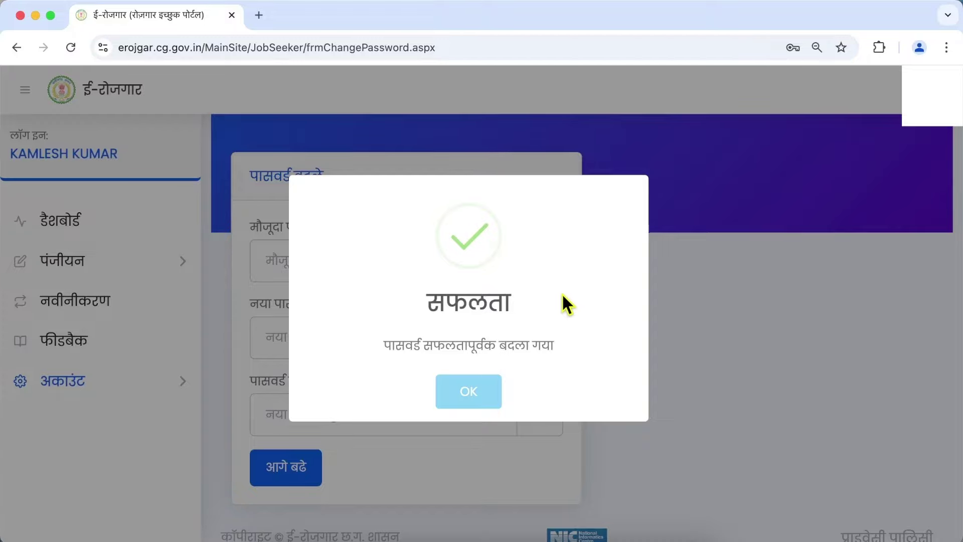
left_click(484, 411)
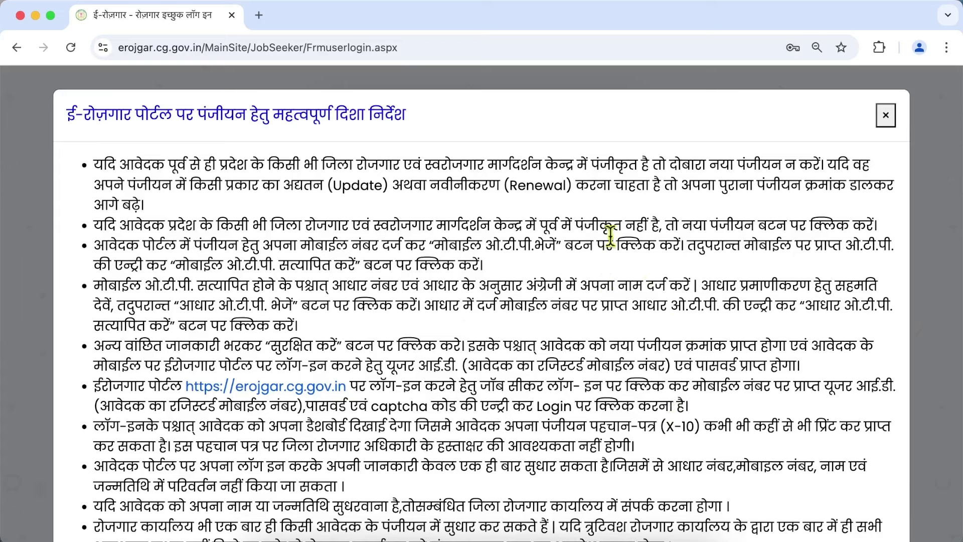
- Dismiss the registration guidelines and log in with the user ID or mobile number, account password and captcha code
left_click(886, 116)
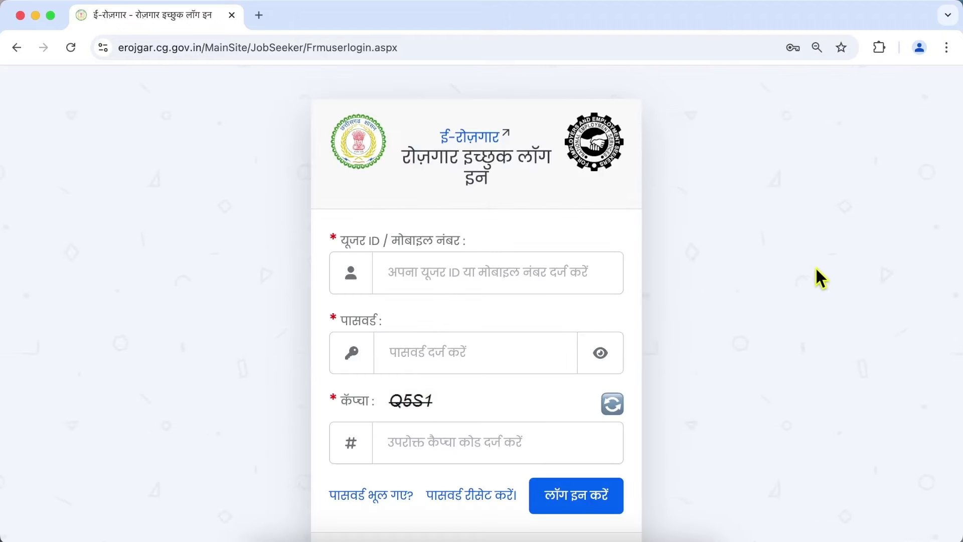
scroll(816, 270, "down", 1)
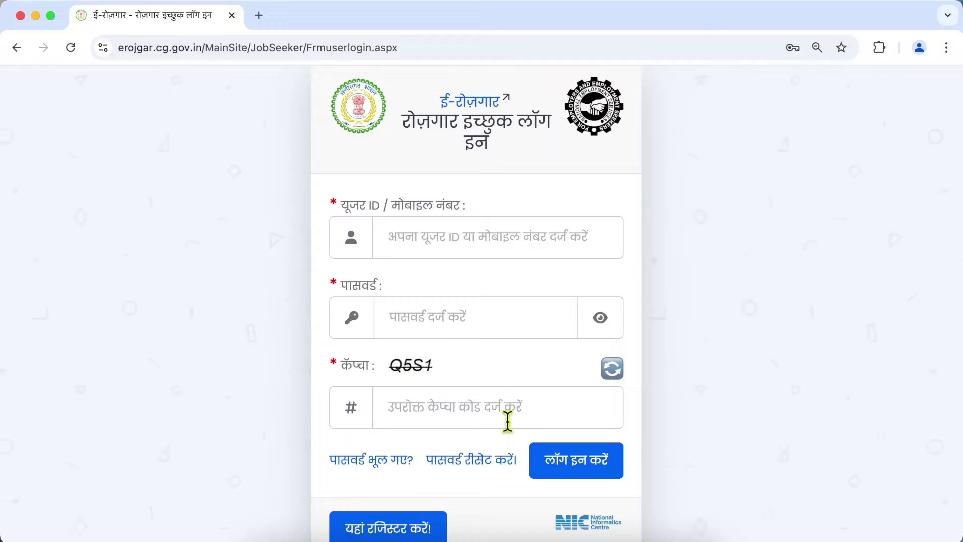
left_click(596, 479)
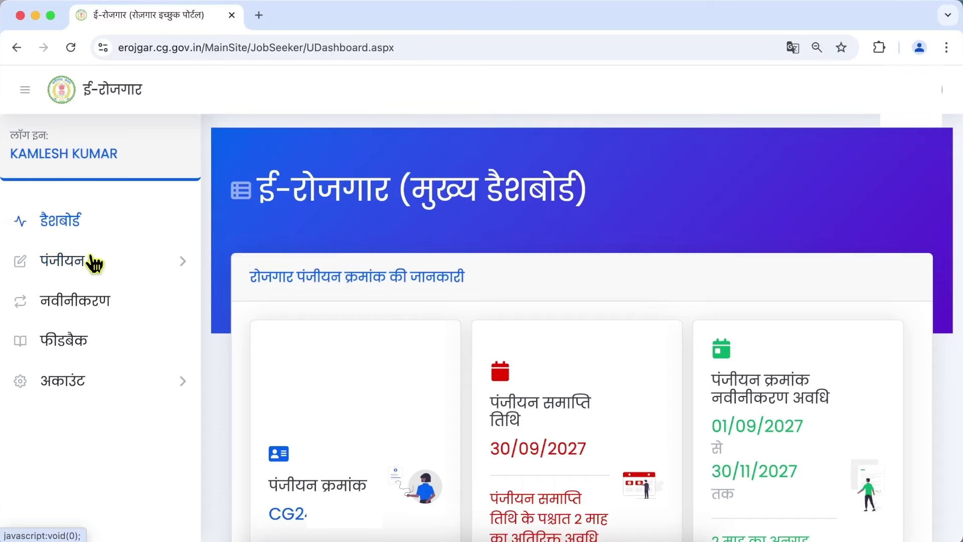
- Open the पहचान पत्र (X-10) card and examine its qualification table and notes, highlighting the note about the signature
left_click(143, 276)
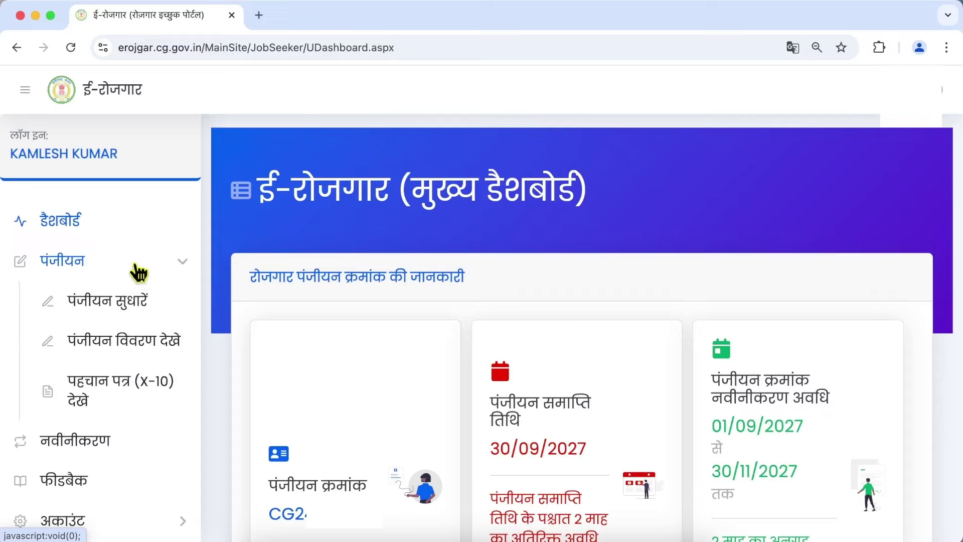
left_click(119, 396)
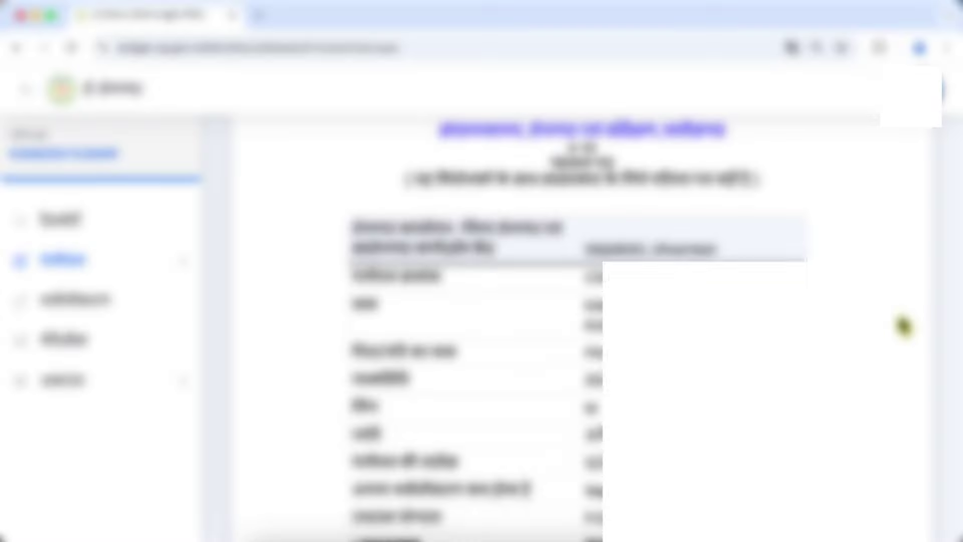
scroll(903, 326, "down", 7)
scroll(902, 326, "down", 5)
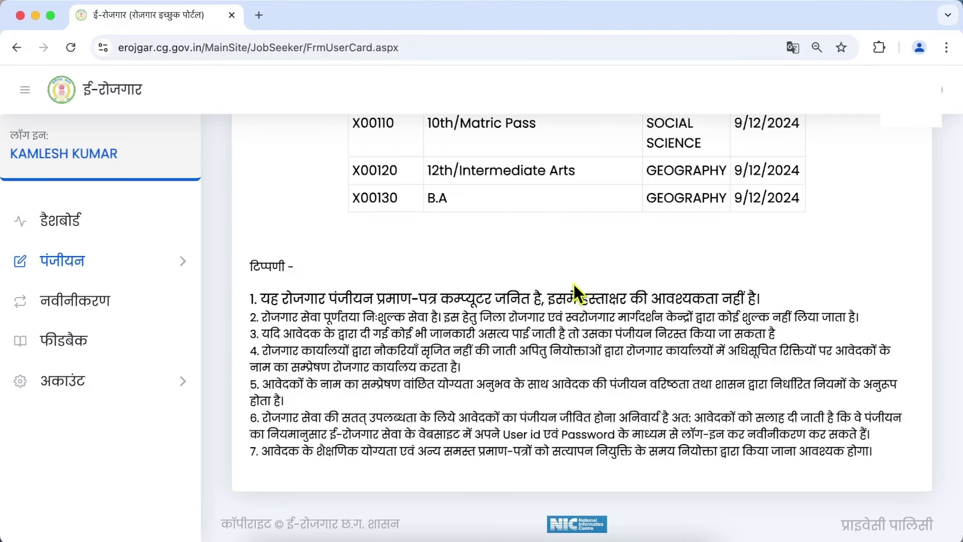
left_click_drag(551, 287, 591, 287)
key("shift+Home")
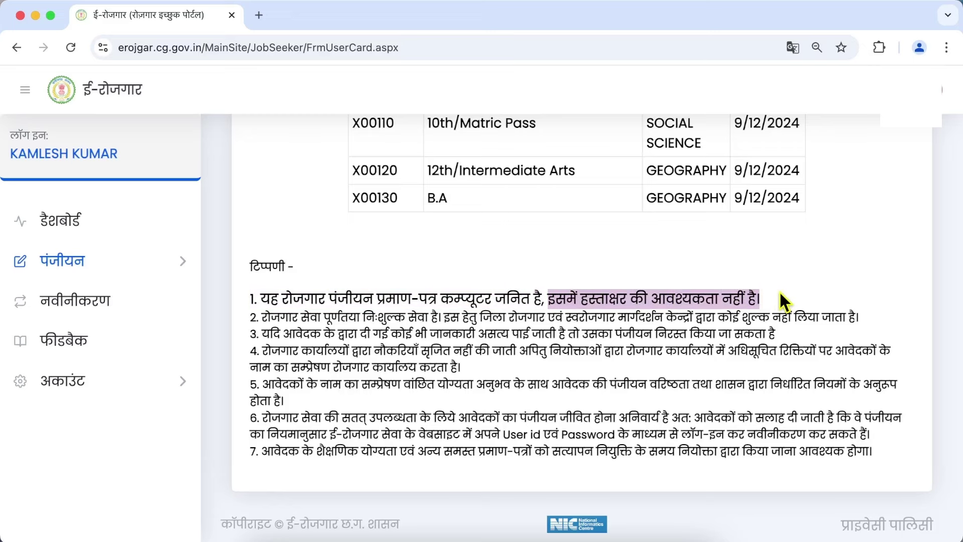
- Generate the printable PDF of the X-10 identity card
scroll(778, 290, "up", 1)
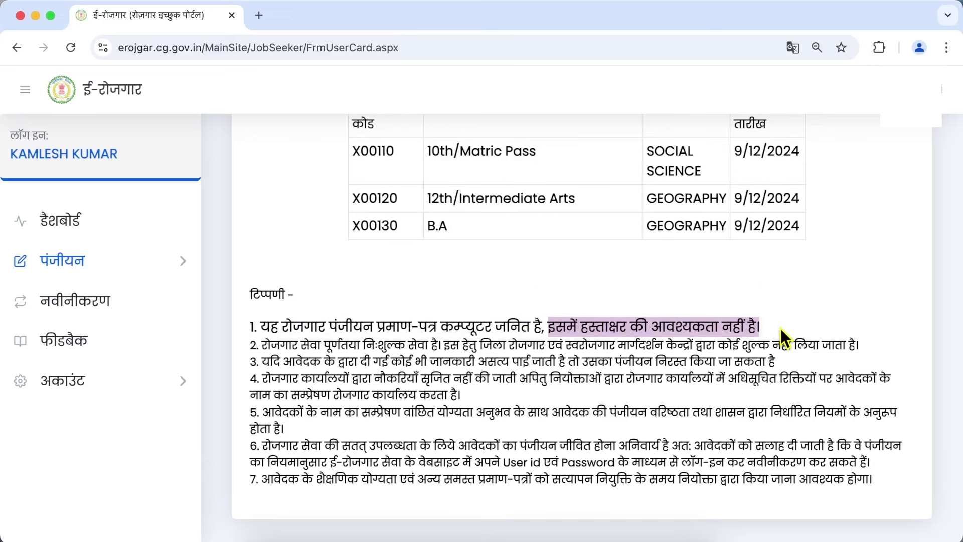
scroll(780, 326, "up", 15)
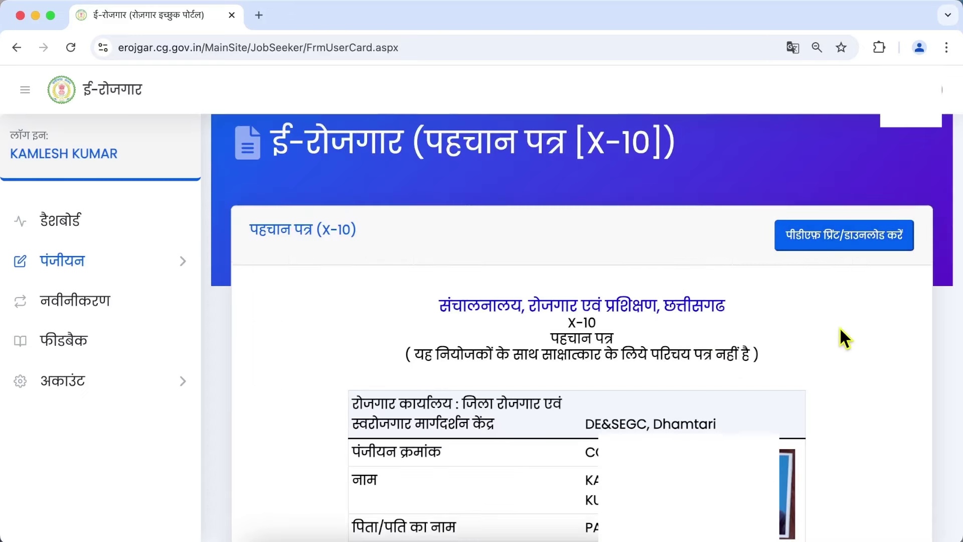
left_click(838, 237)
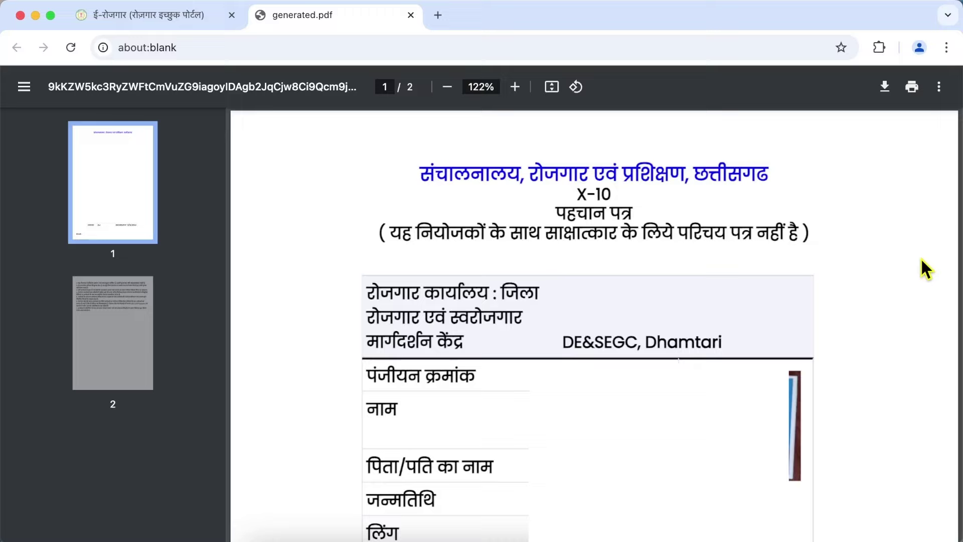